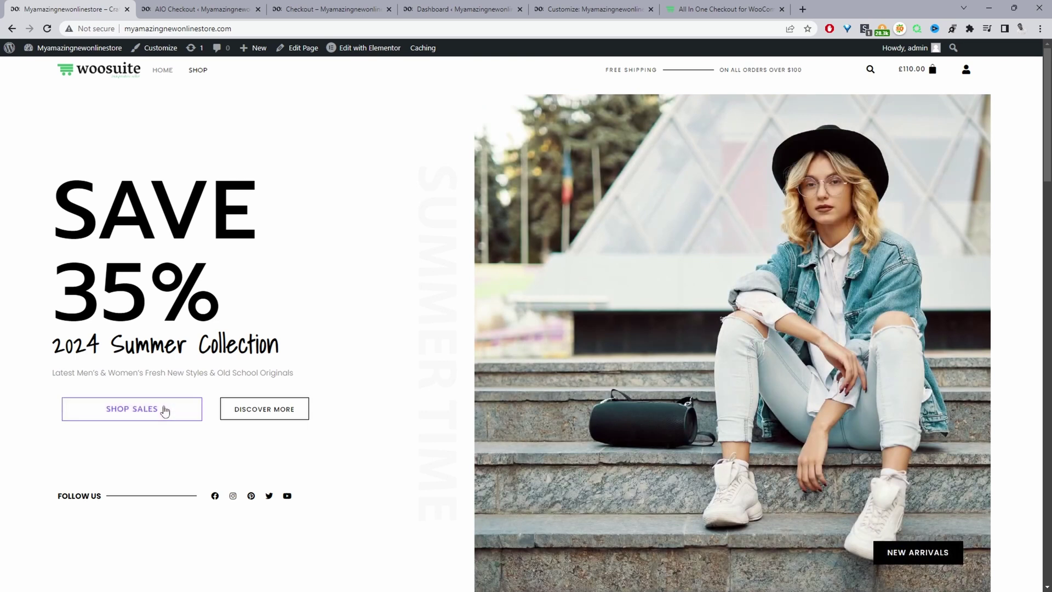
Open the 25% OFF sale popup with the hero's SHOP SALES button on the live home page.
click(165, 410)
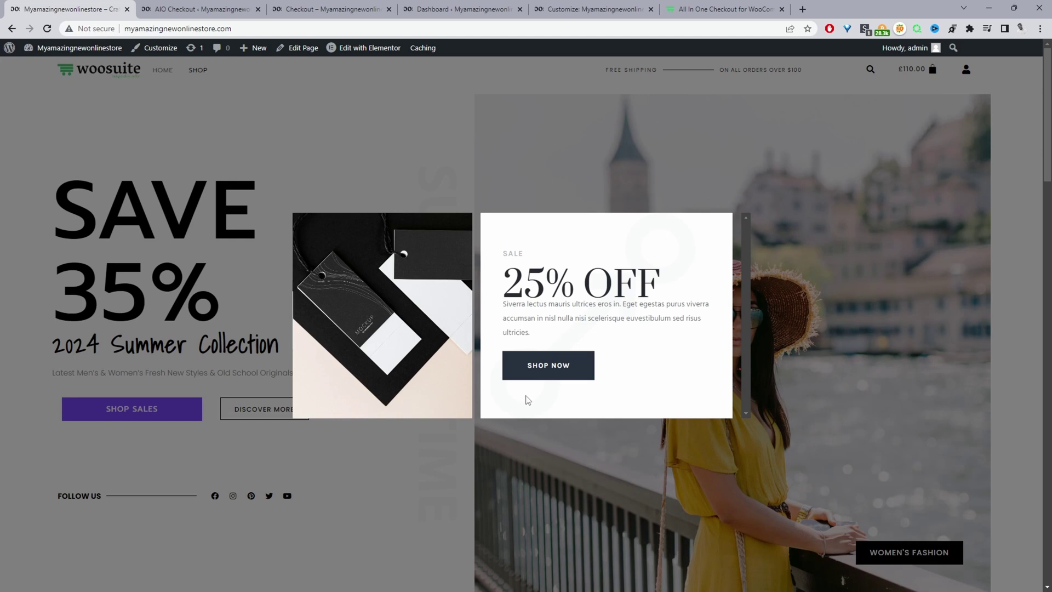
Go from the admin Dashboard to the Plugins > Add New page.
mouse_move(79, 49)
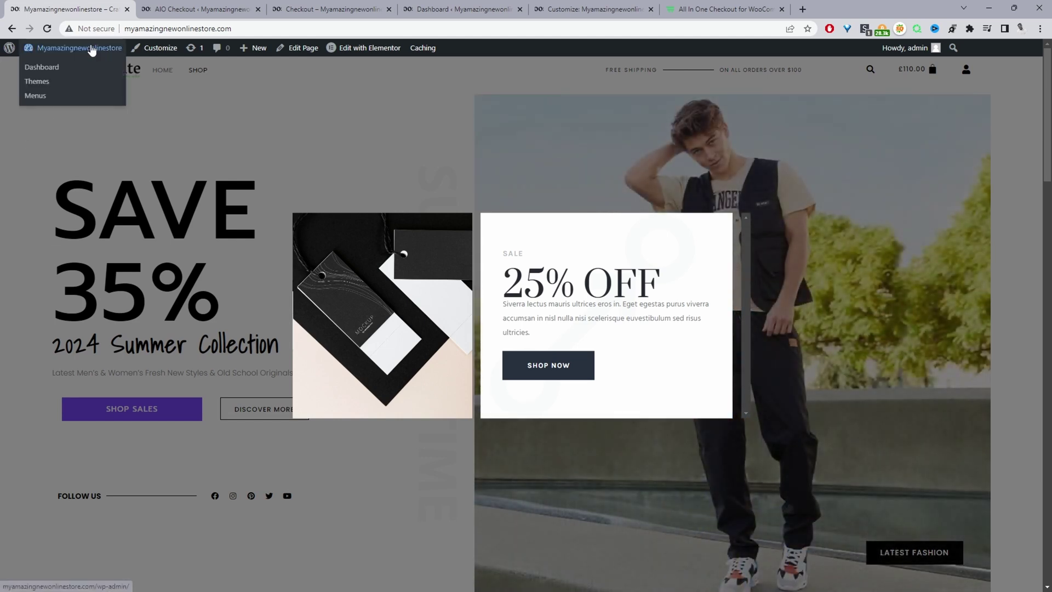
click(85, 67)
mouse_move(41, 466)
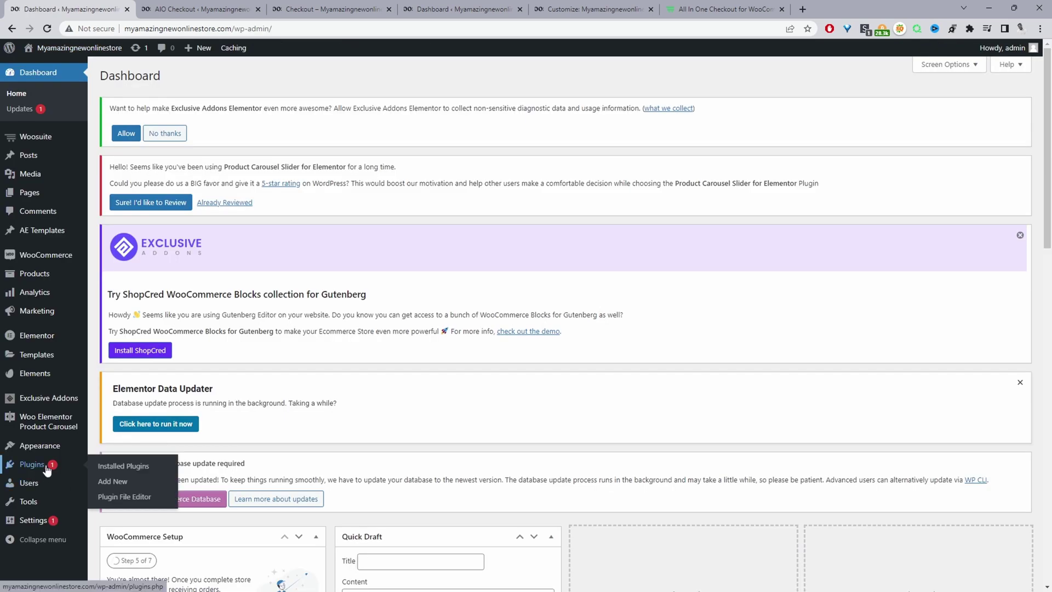
click(112, 482)
Search plugins for 'anywher', then replace the search with 'exlusive'.
click(912, 230)
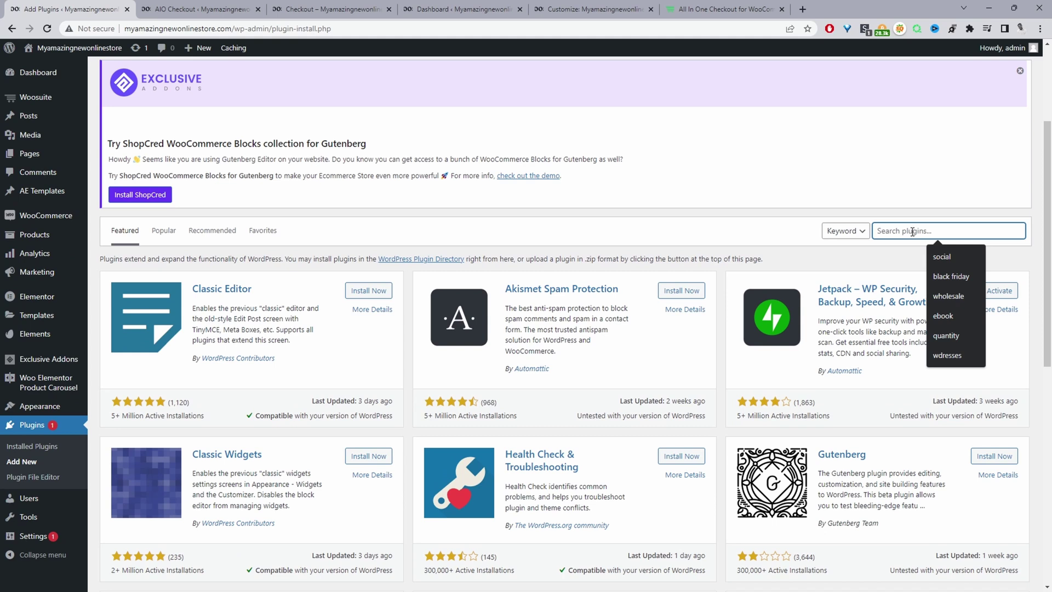
text(anywhere)
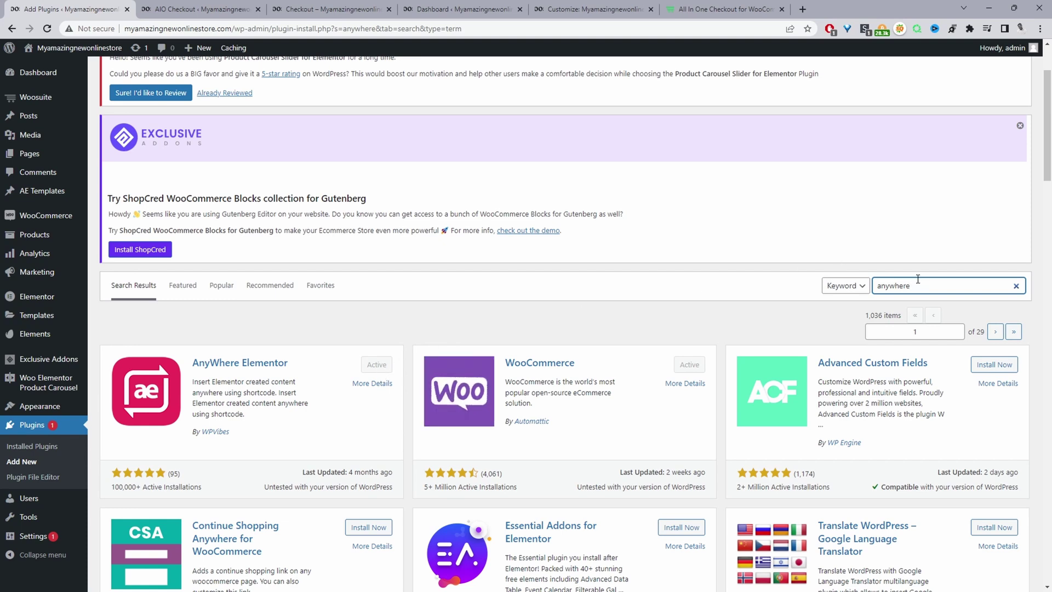
drag(910, 285, 827, 305)
text(exlusive)
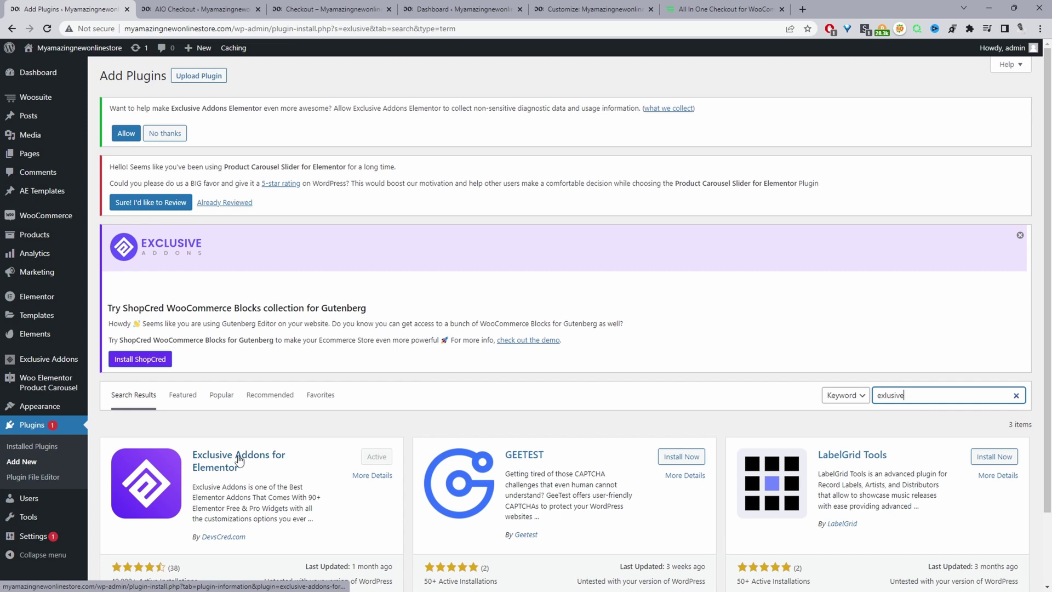
scroll(274, 460, down, 2)
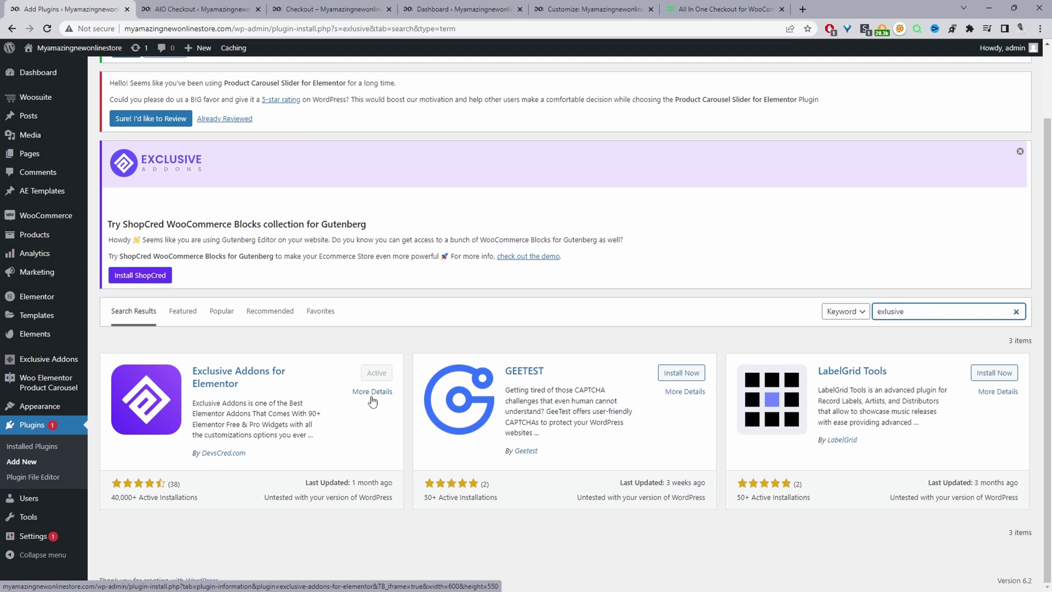
Open the 'pop' template from All AE Templates in the Elementor editor.
mouse_move(38, 197)
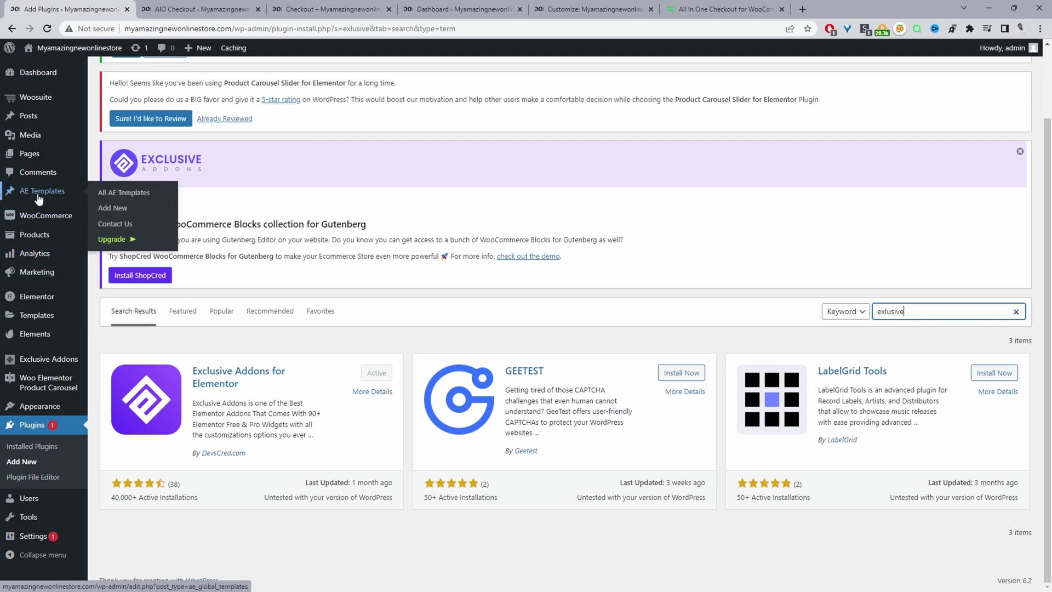
click(118, 194)
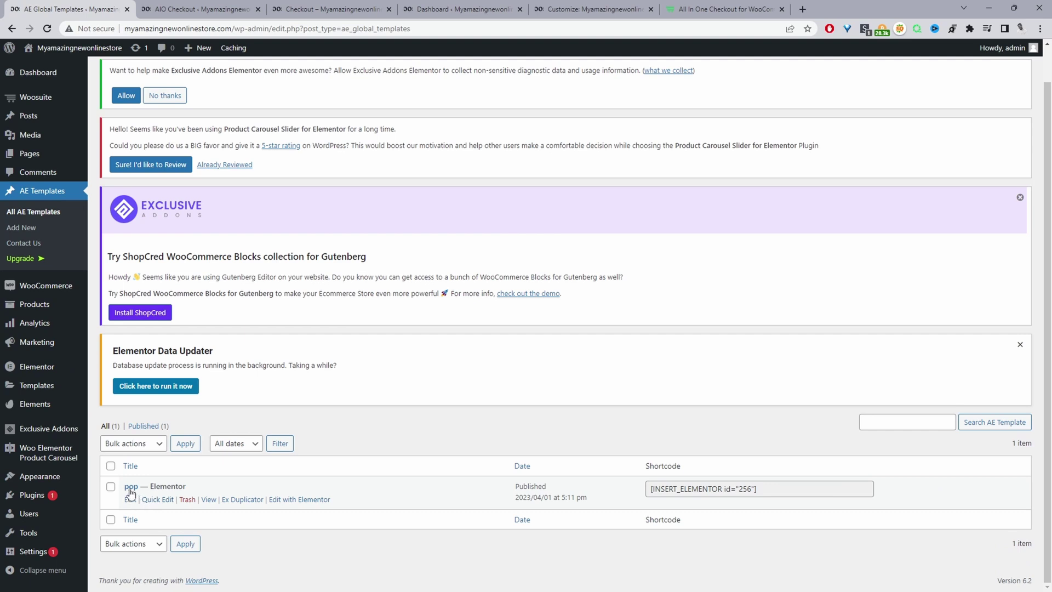
scroll(129, 493, up, 1)
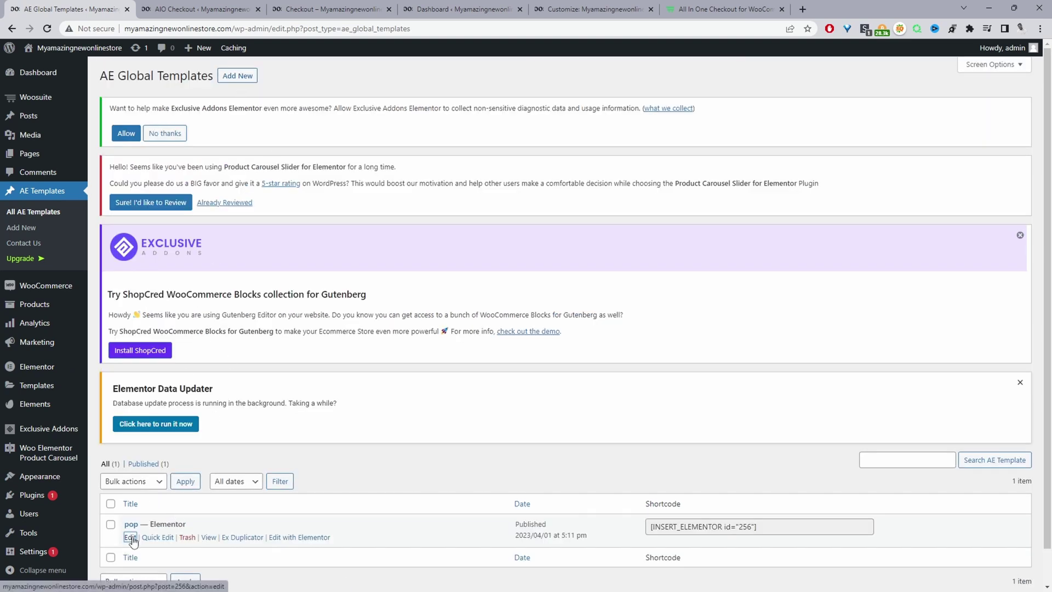
click(135, 539)
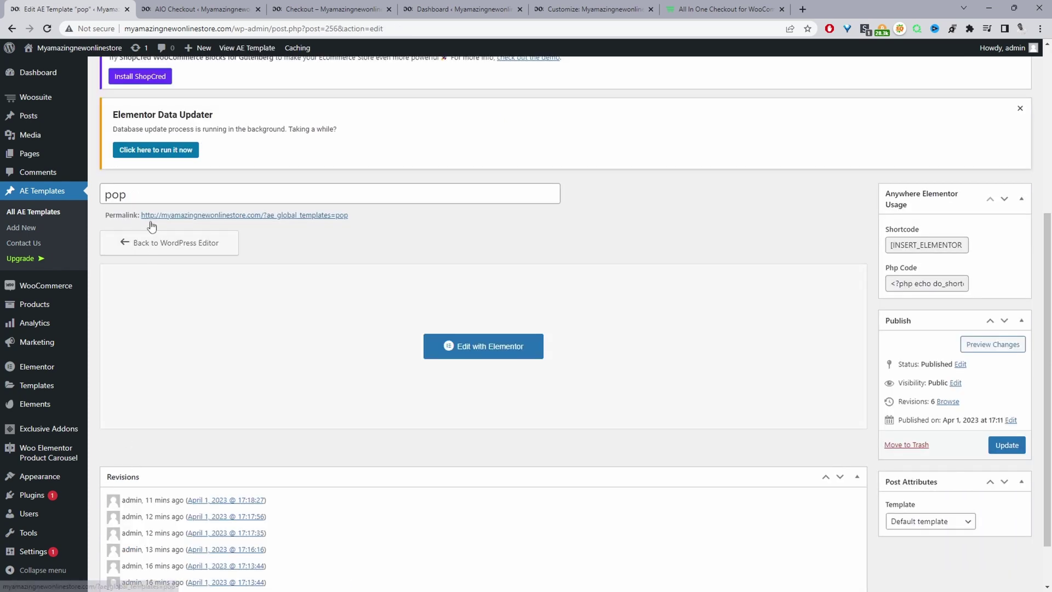
double_click(142, 196)
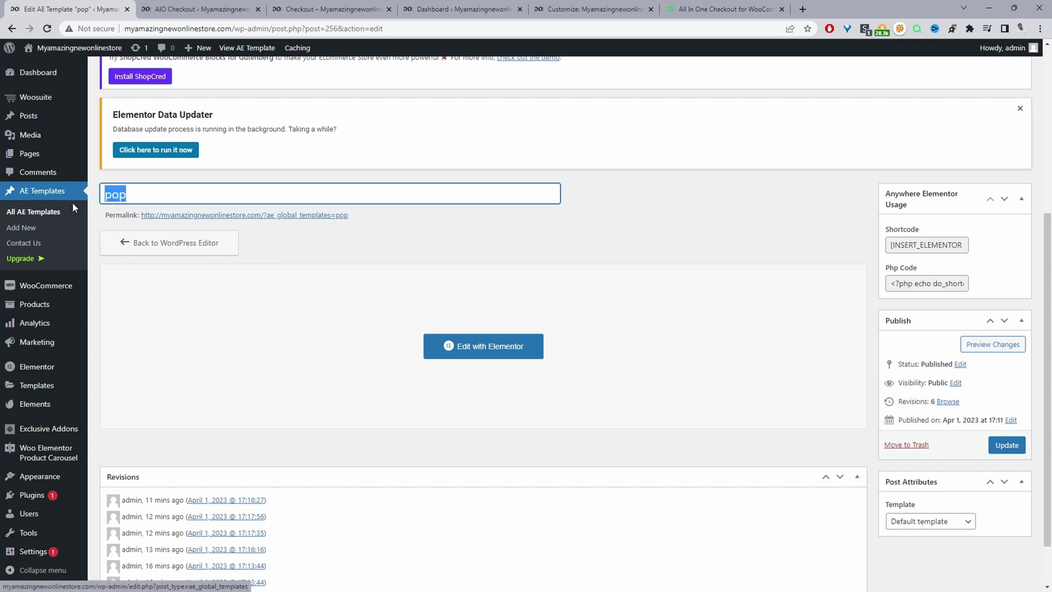
click(462, 355)
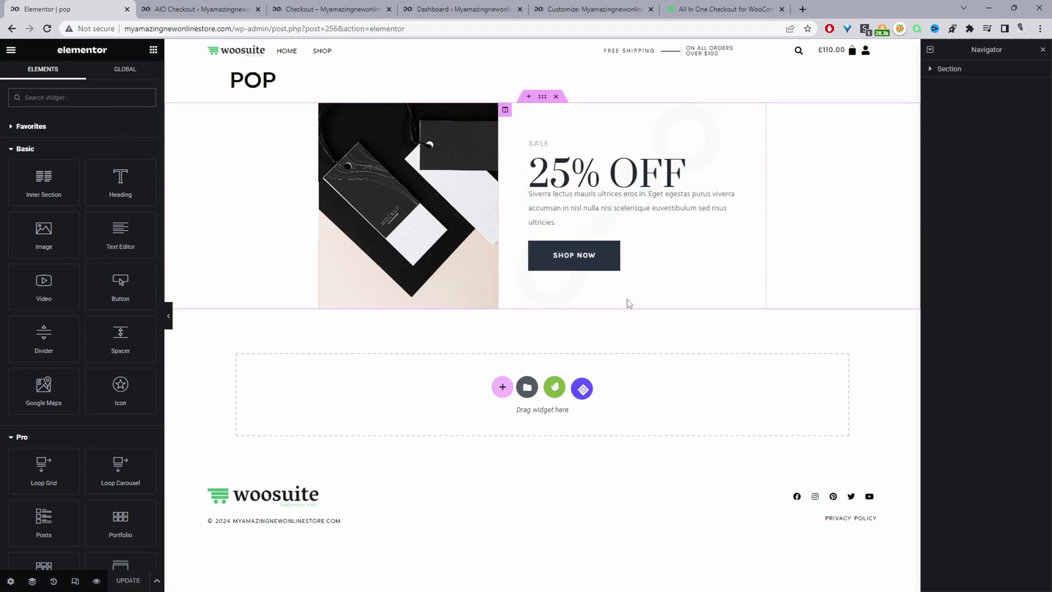
Add a trial Form widget below the sale text, then delete it.
click(70, 97)
text(form)
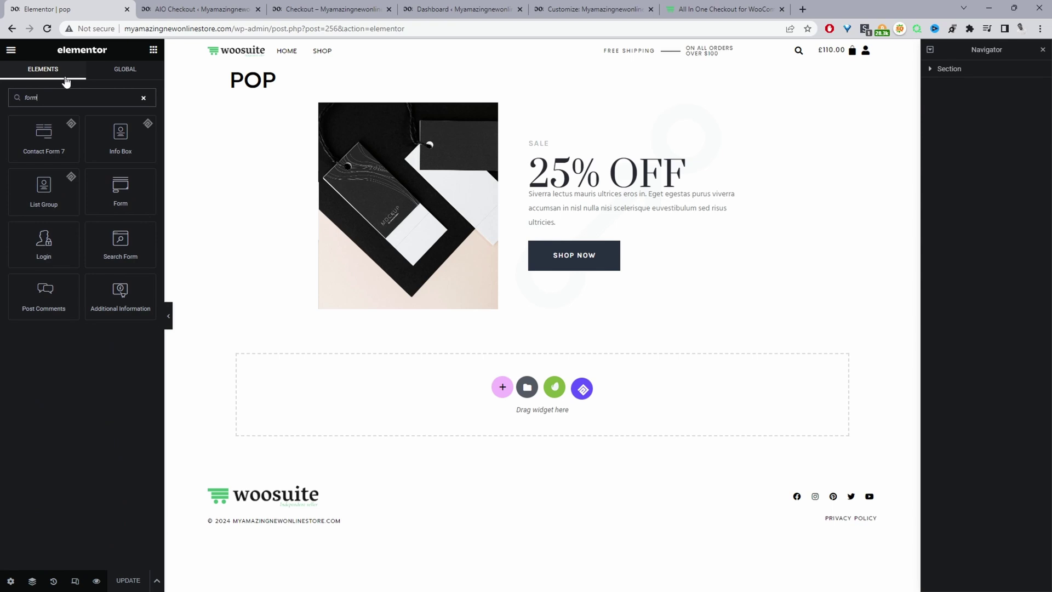
drag(120, 187, 673, 336)
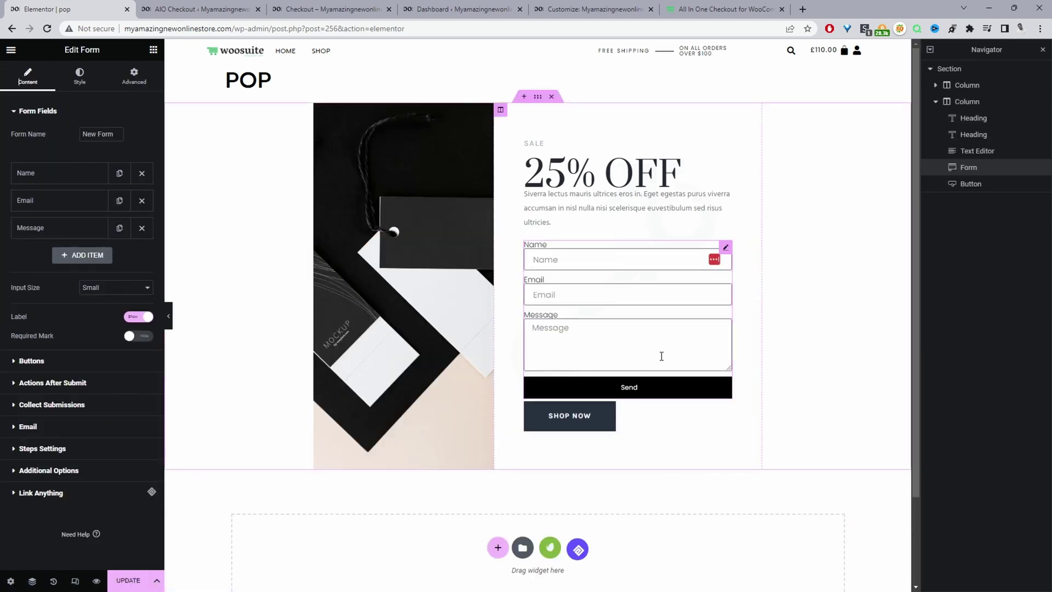
right_click(729, 251)
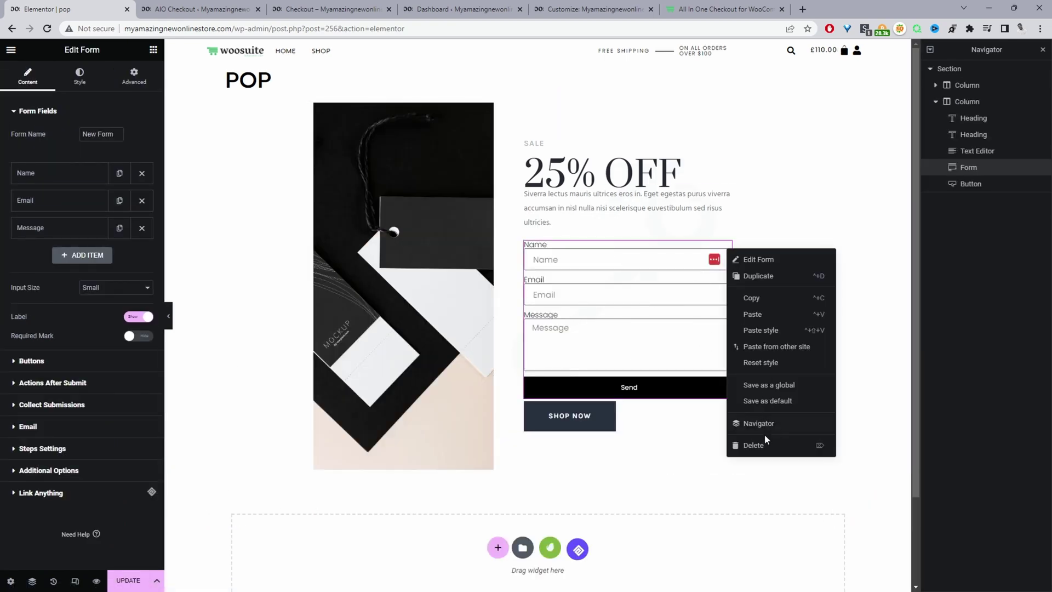
click(753, 445)
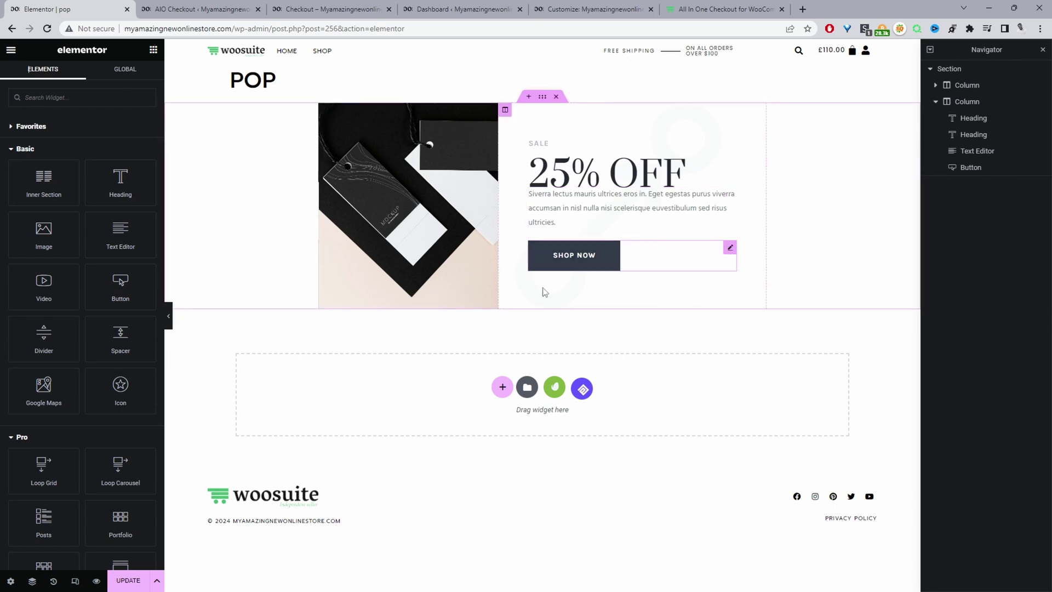
Save the pop template and exit Elementor to the template's edit screen.
click(129, 580)
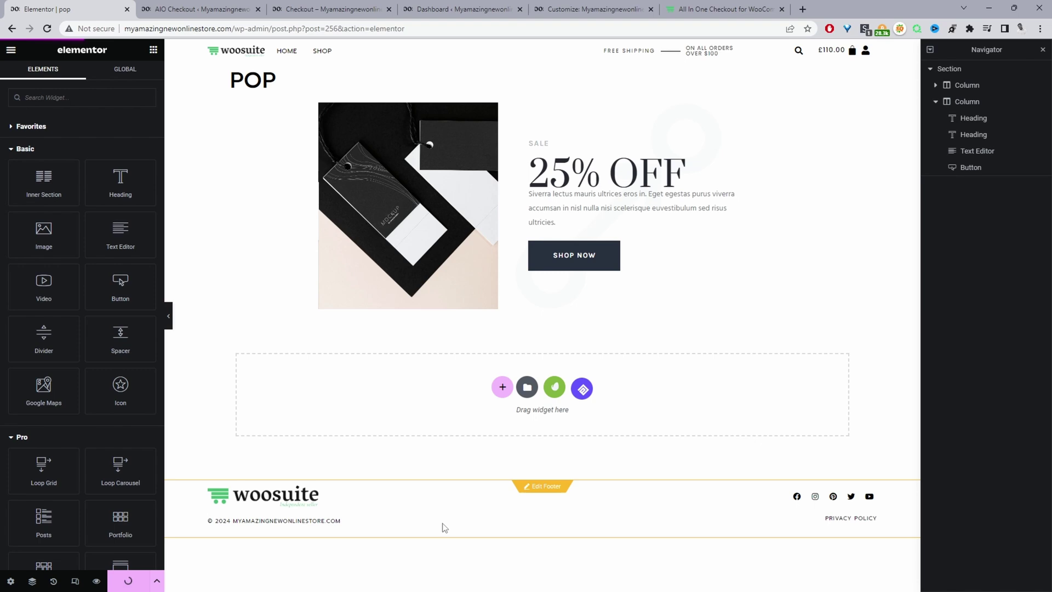
click(11, 50)
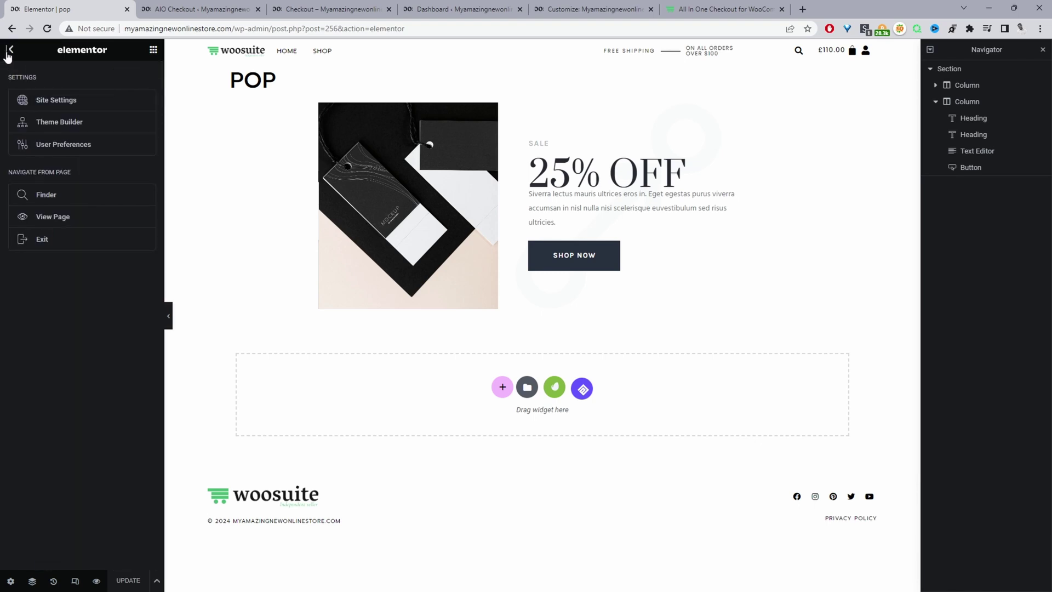
click(42, 242)
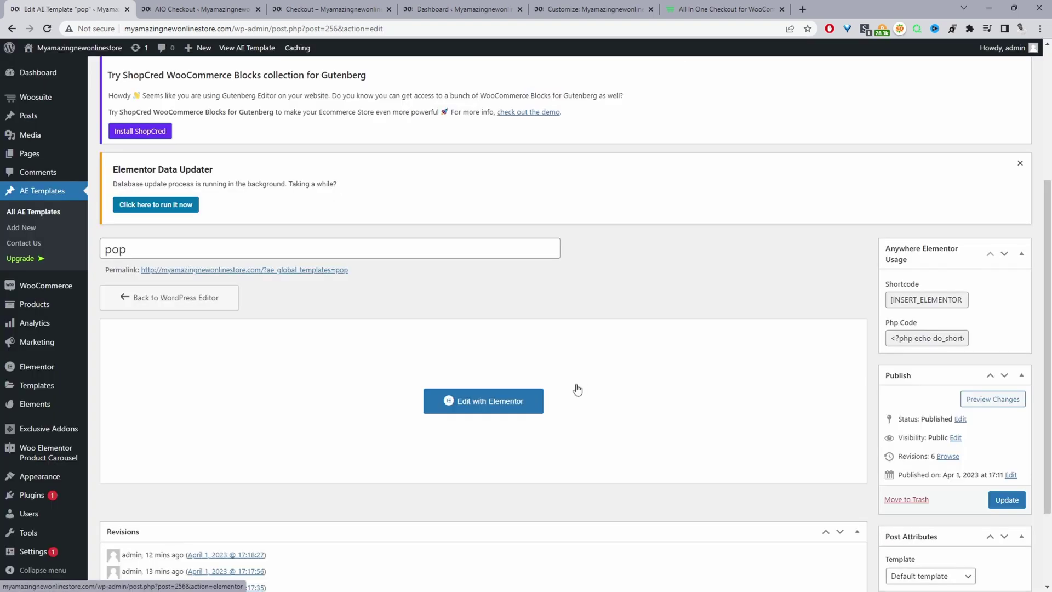
Copy the [INSERT_ELEMENTOR id="256"] shortcode and open the Home page in Elementor from All Pages.
click(914, 300)
triple_click(914, 300)
right_click(914, 300)
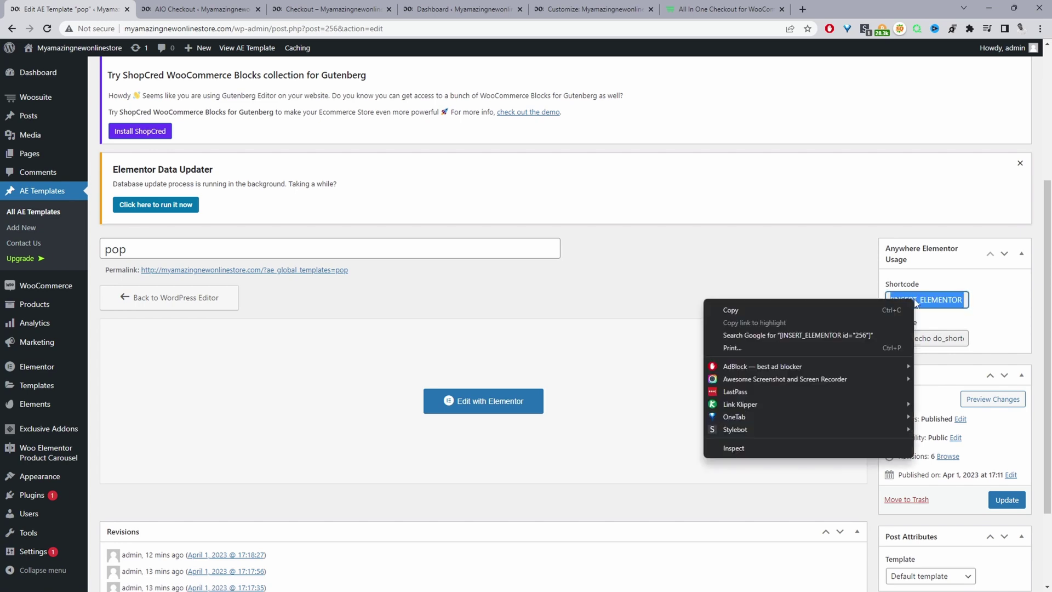
click(739, 310)
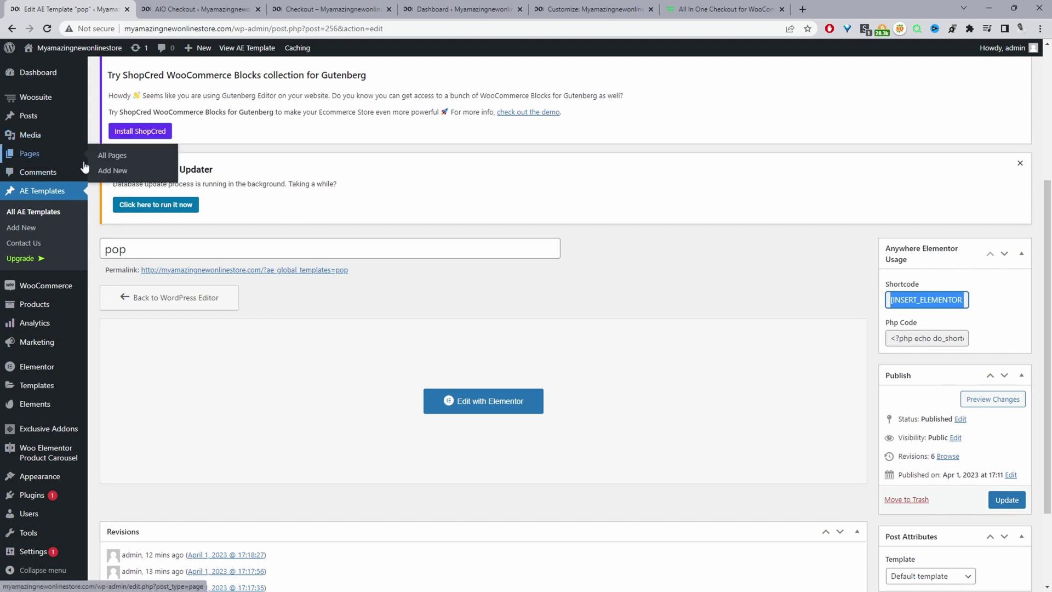
click(104, 156)
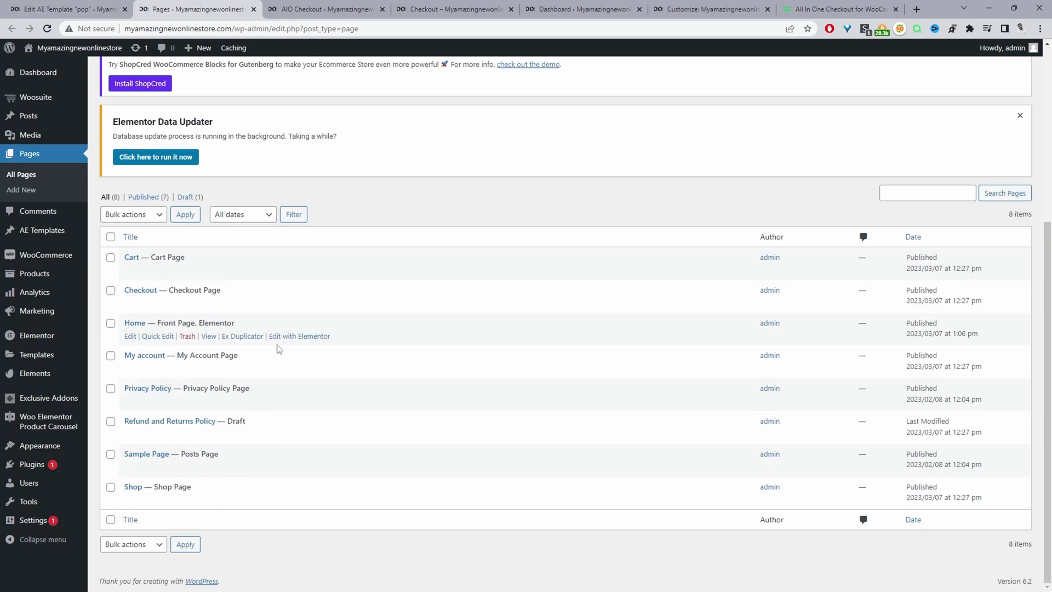
click(287, 339)
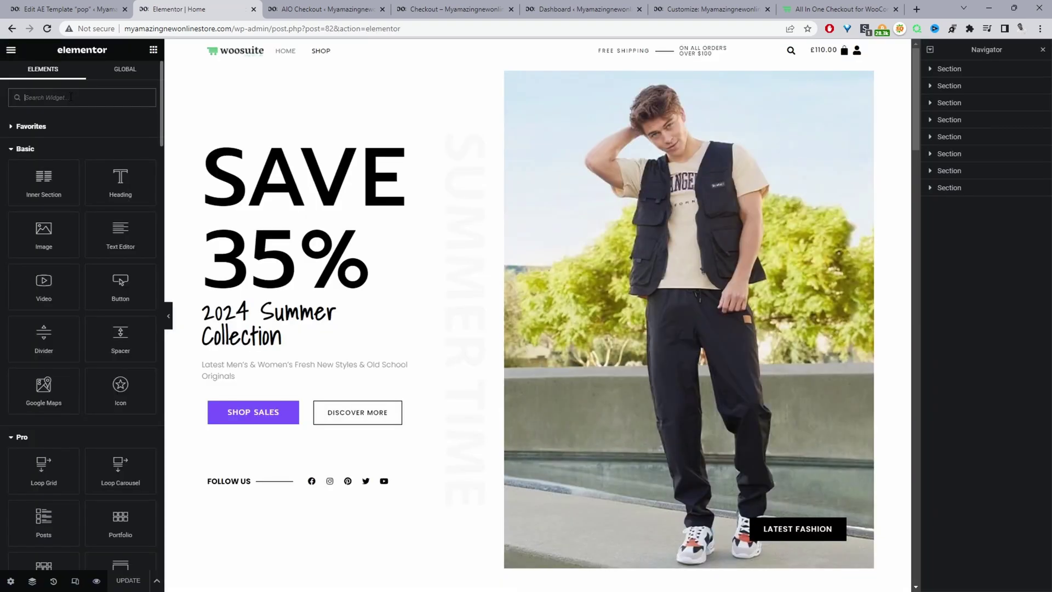
Add a Modal Popup to the hero with ShortCode type showing the pasted pop shortcode, and save.
text(pop)
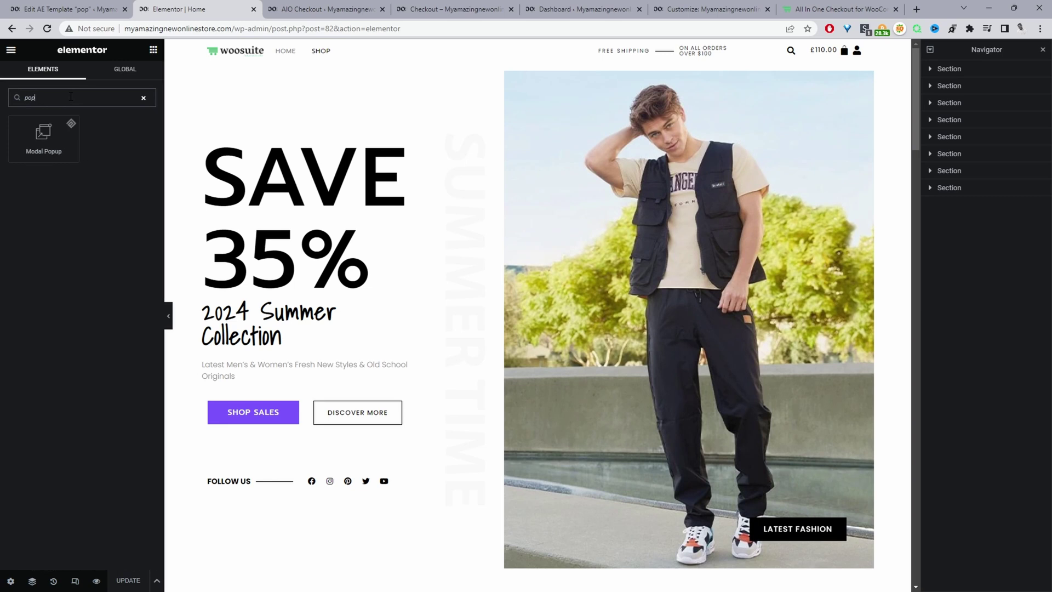
drag(44, 137, 315, 390)
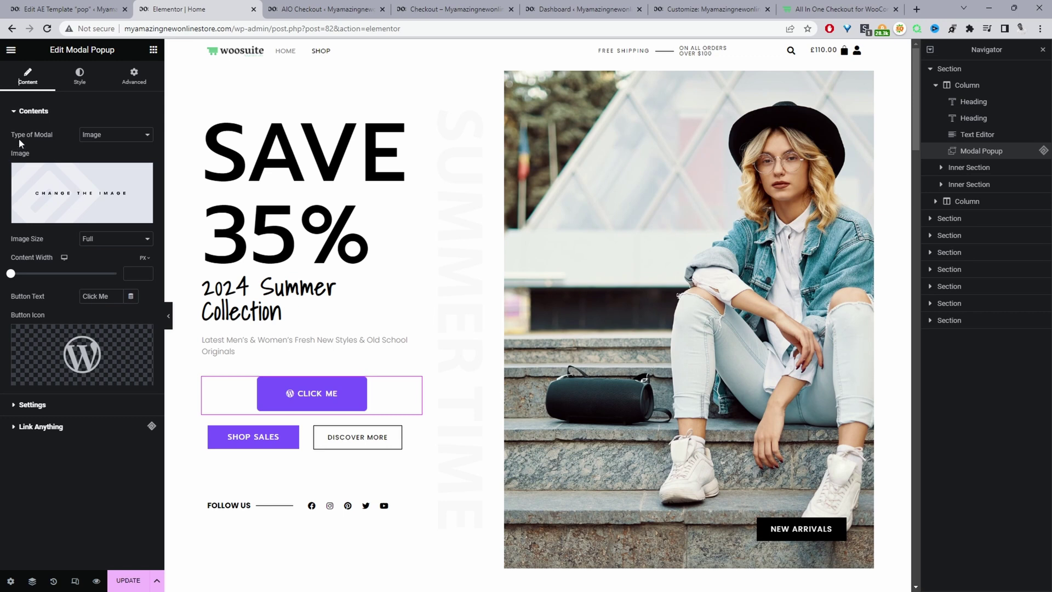
click(98, 138)
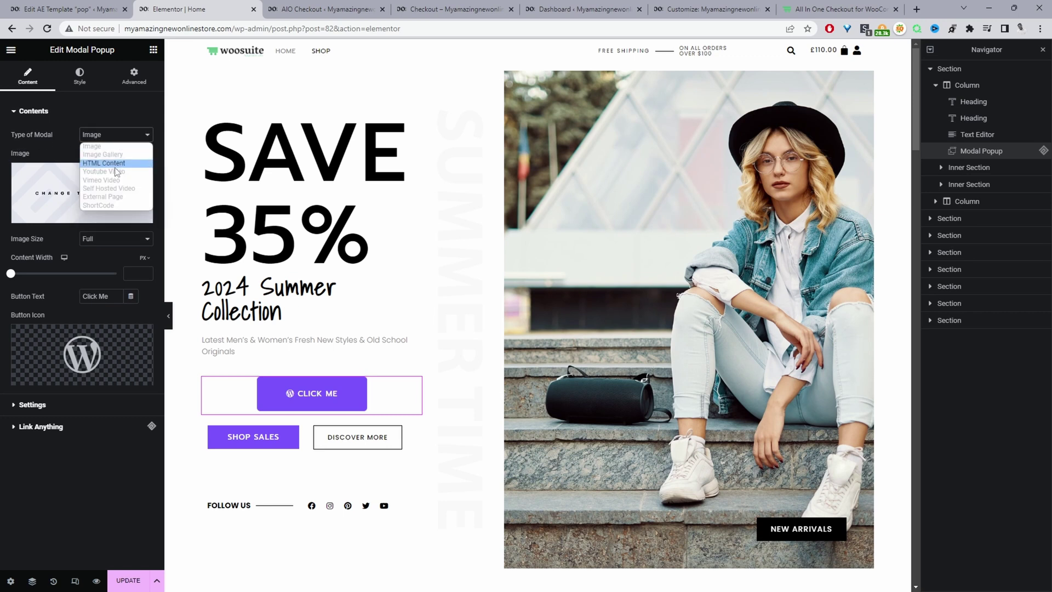
click(117, 205)
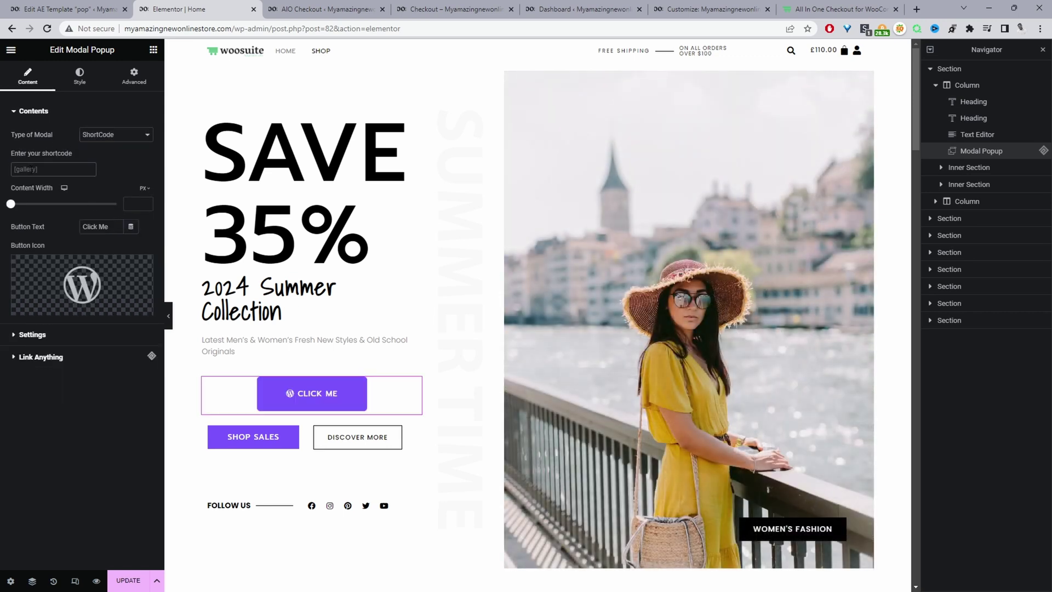
key(ctrl+v)
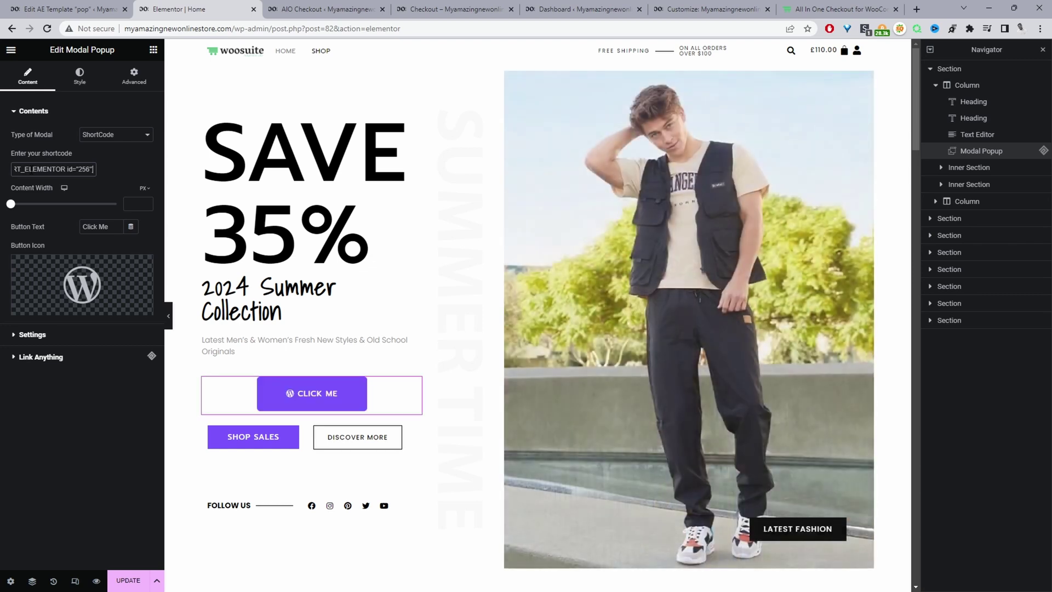
click(116, 572)
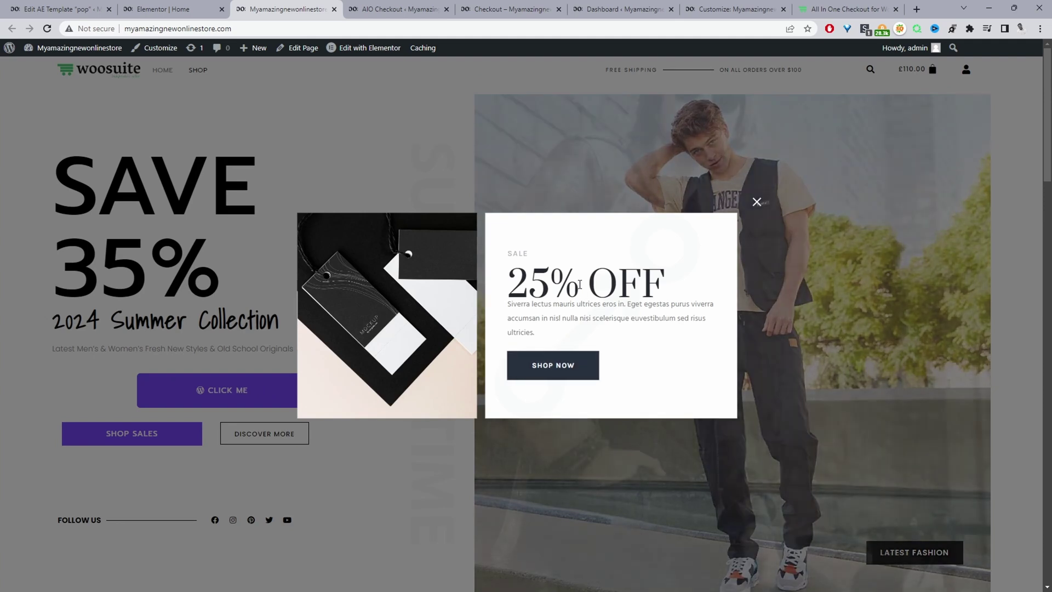
Close the live 25% OFF popup and return to the Home page editor.
click(756, 202)
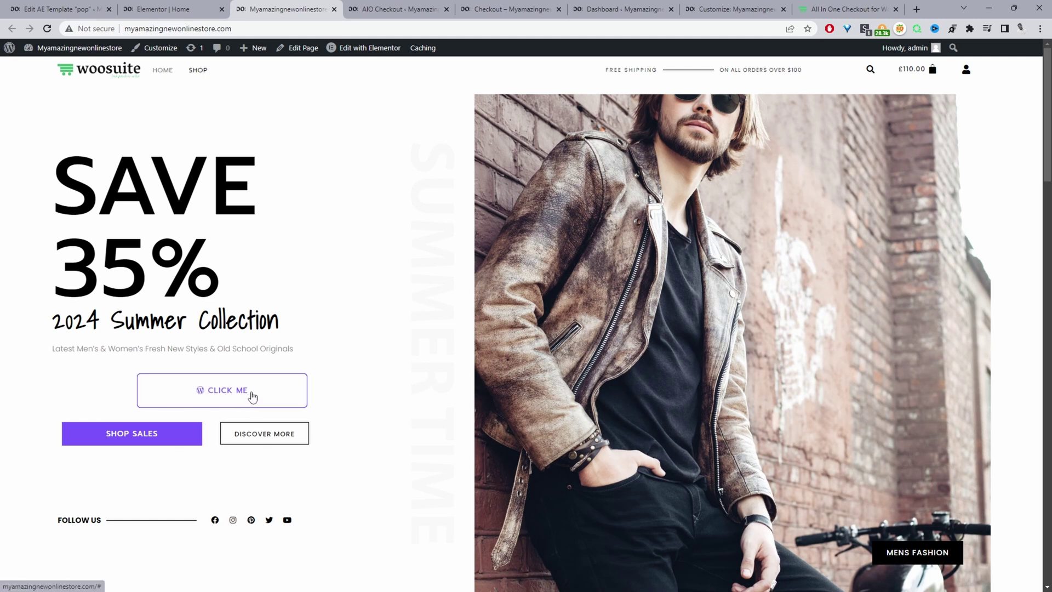
click(167, 8)
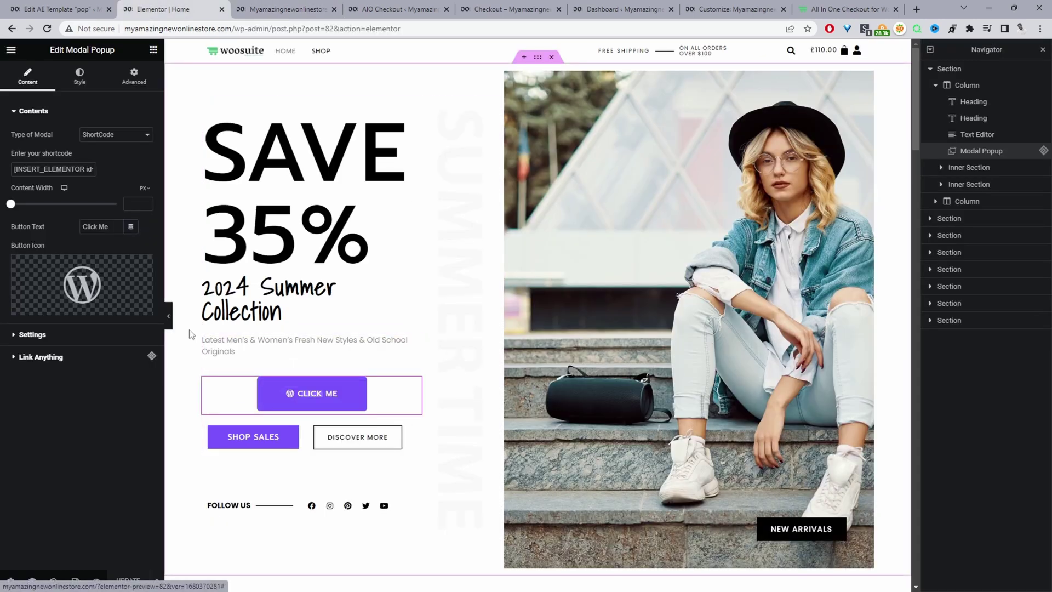
Make the popup button read 'Shop Sales' without an icon, at 49% width with square corners.
click(142, 267)
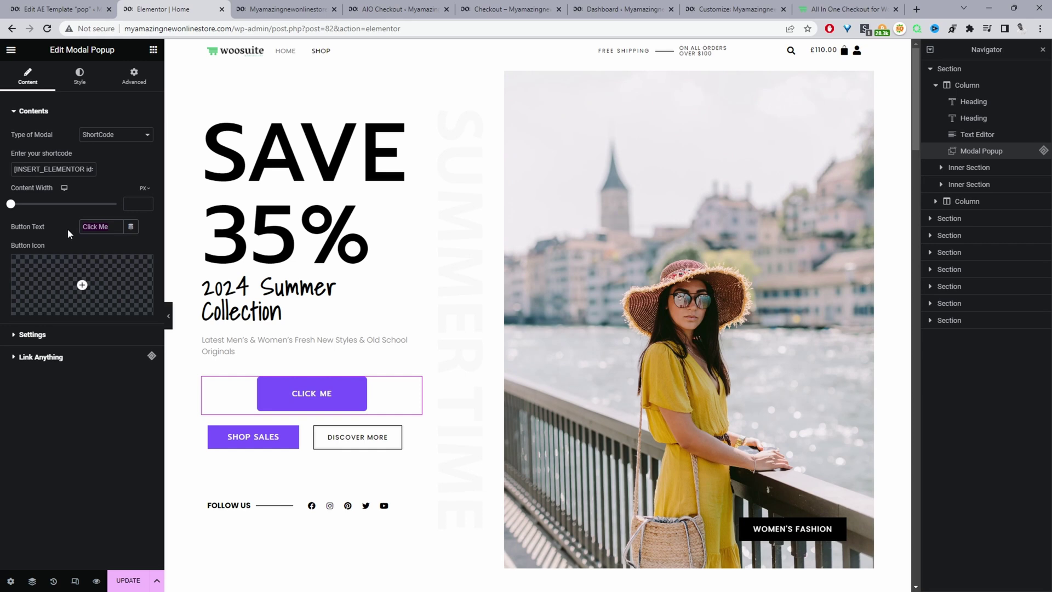
text(Shop Sales)
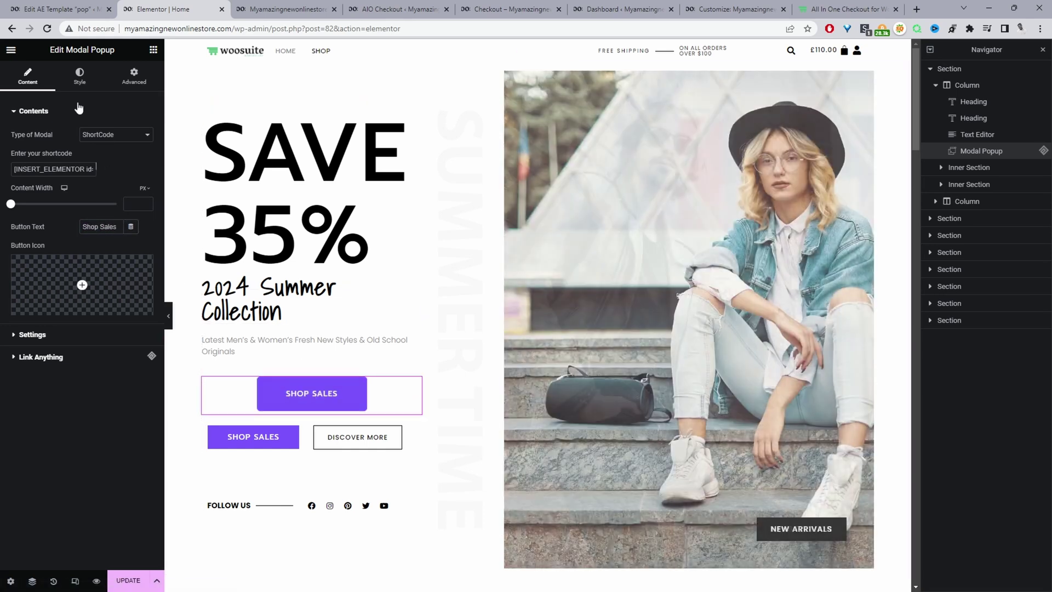
click(79, 77)
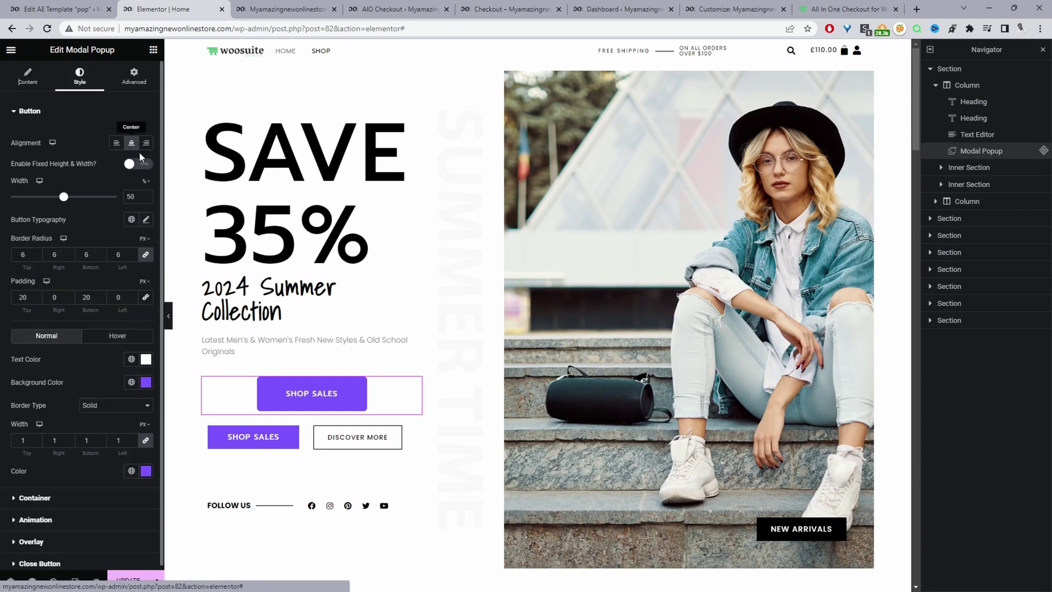
drag(63, 198, 63, 203)
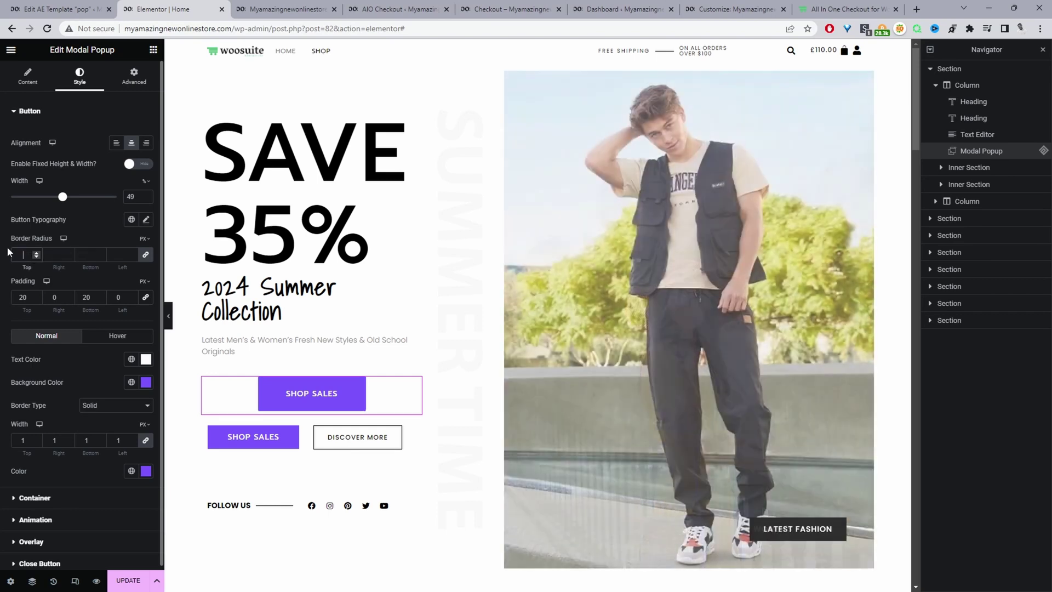
key(BackSpace)
Set the popup button's top and bottom padding to 10.
click(22, 297)
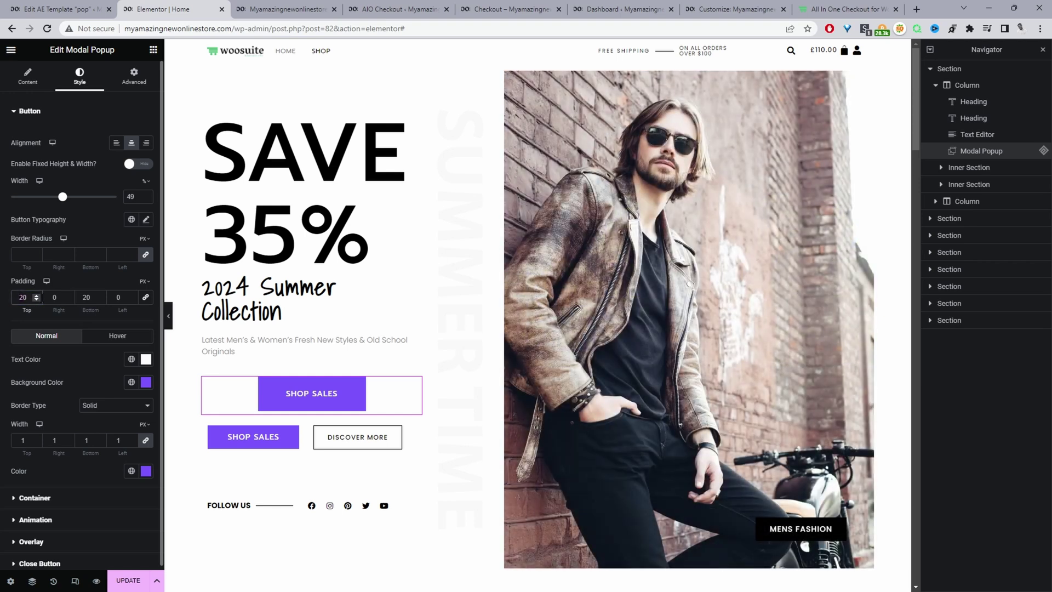
key(BackSpace)
text(1)
click(84, 296)
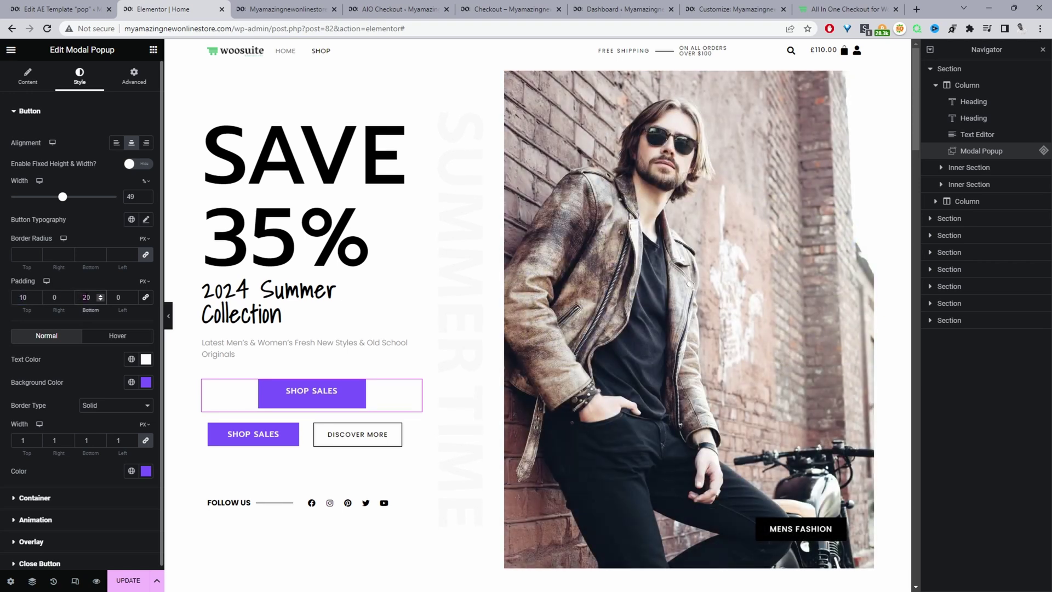
key(BackSpace)
text(1)
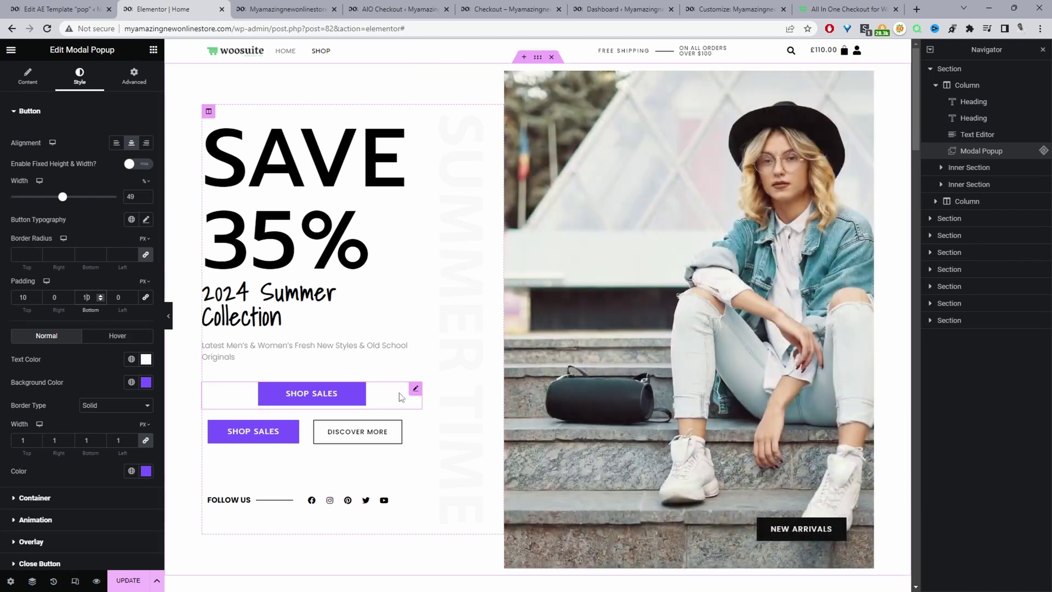
triple_click(363, 403)
click(362, 403)
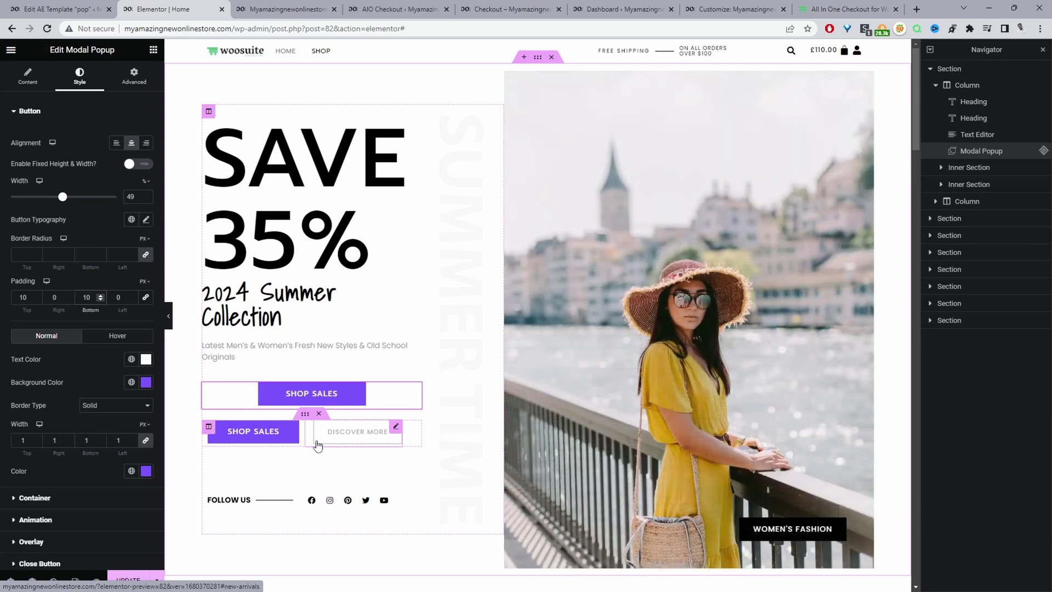
Darken the popup button's background to #121212, then delete the Modal Popup widget from the hero.
drag(329, 395, 355, 387)
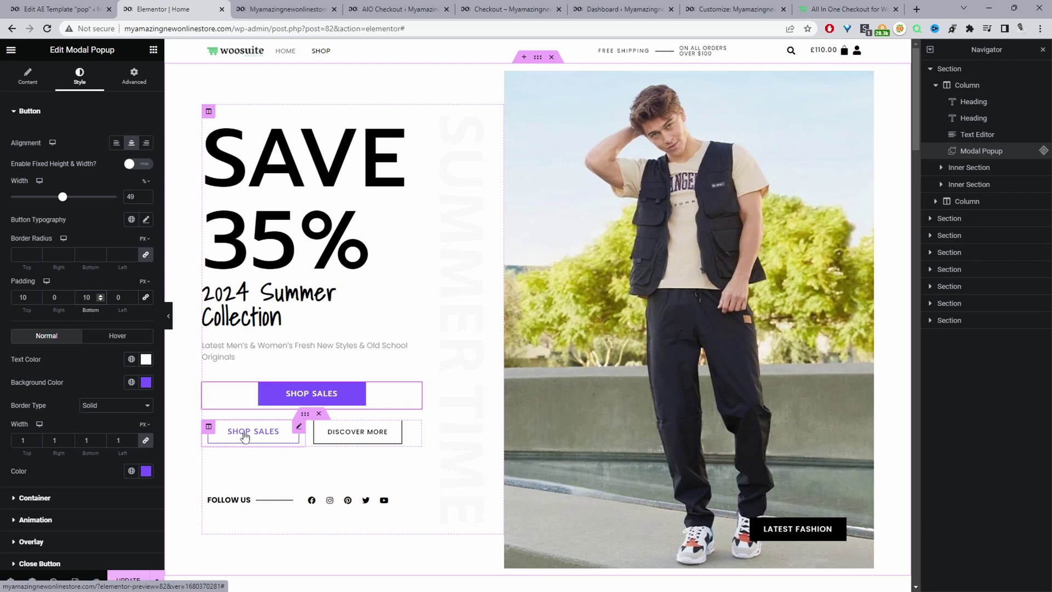
right_click(416, 394)
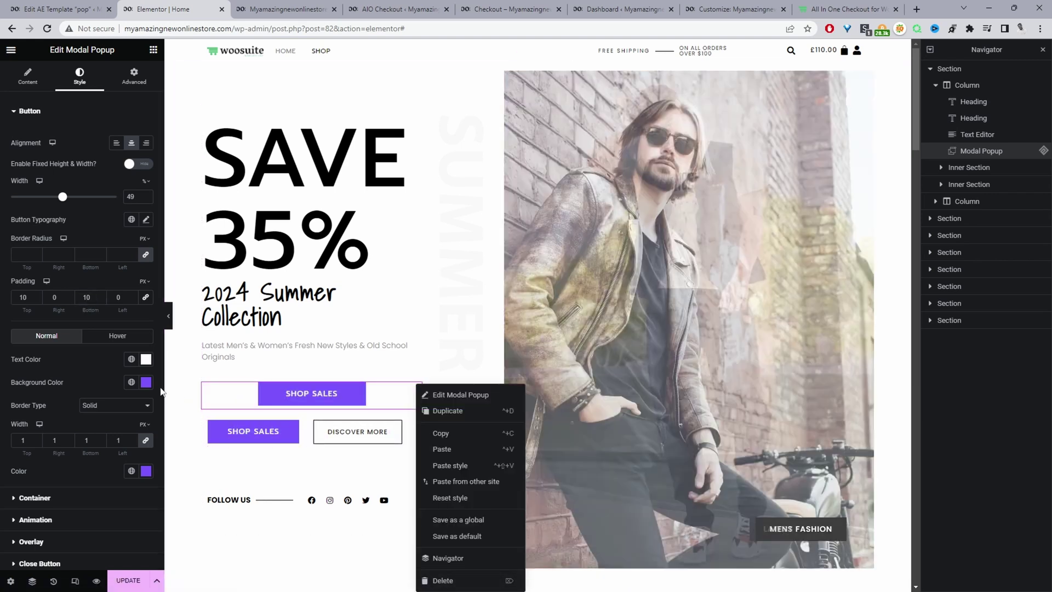
click(145, 382)
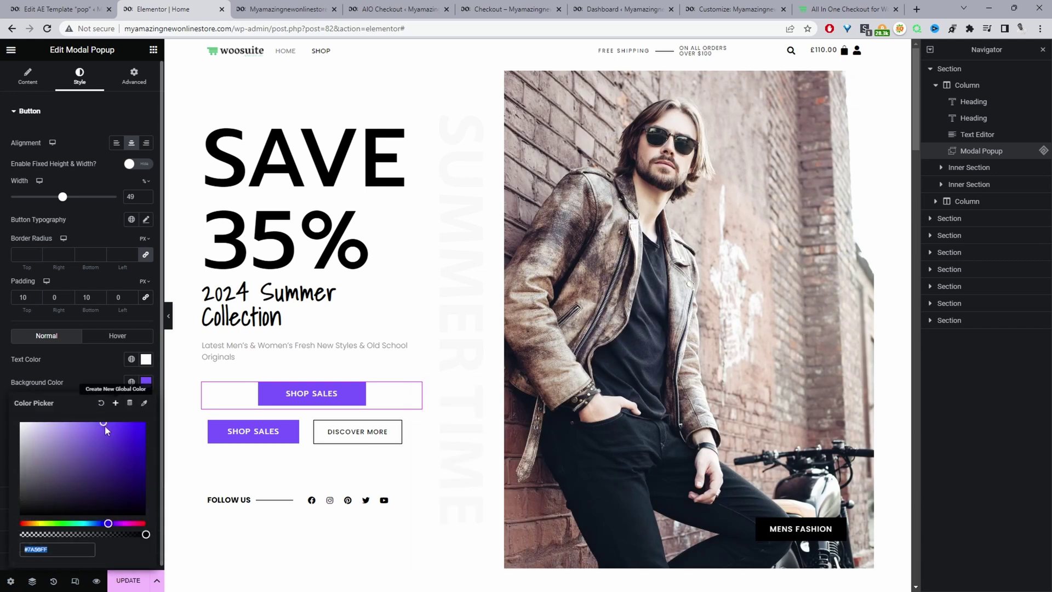
drag(104, 426, 13, 508)
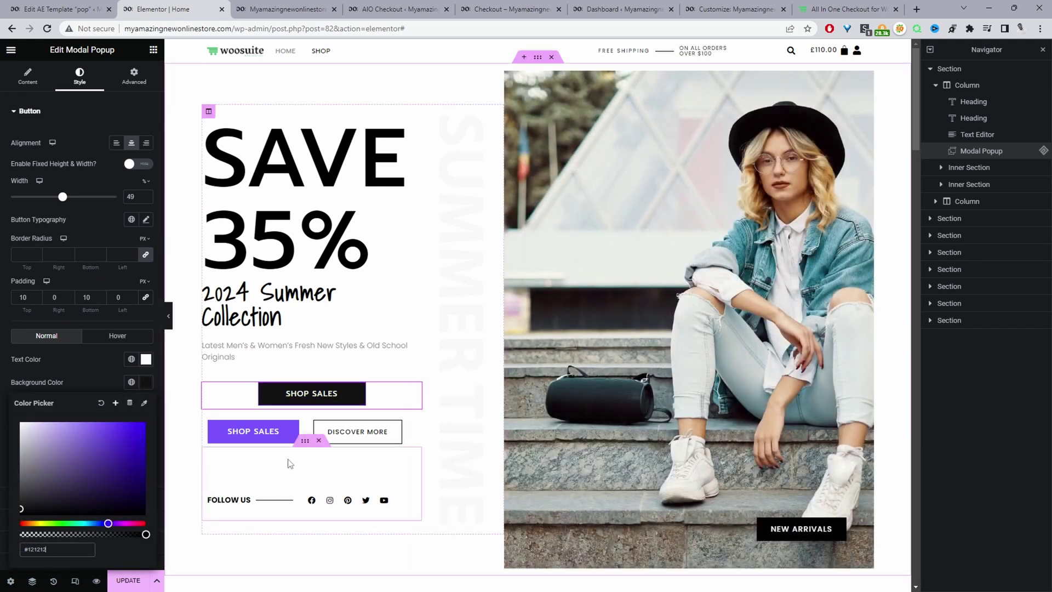
right_click(414, 388)
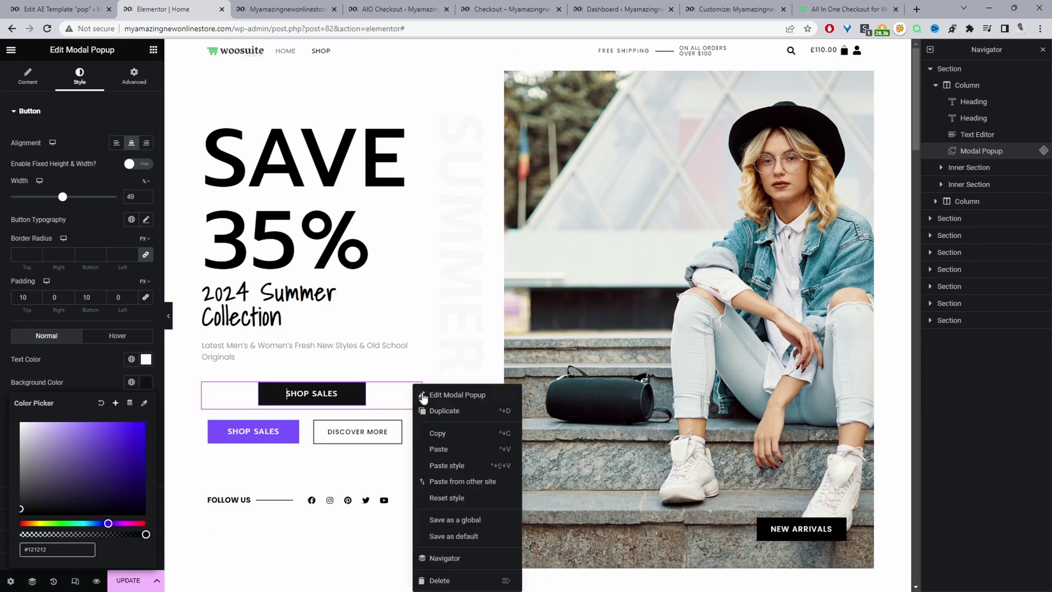
click(433, 580)
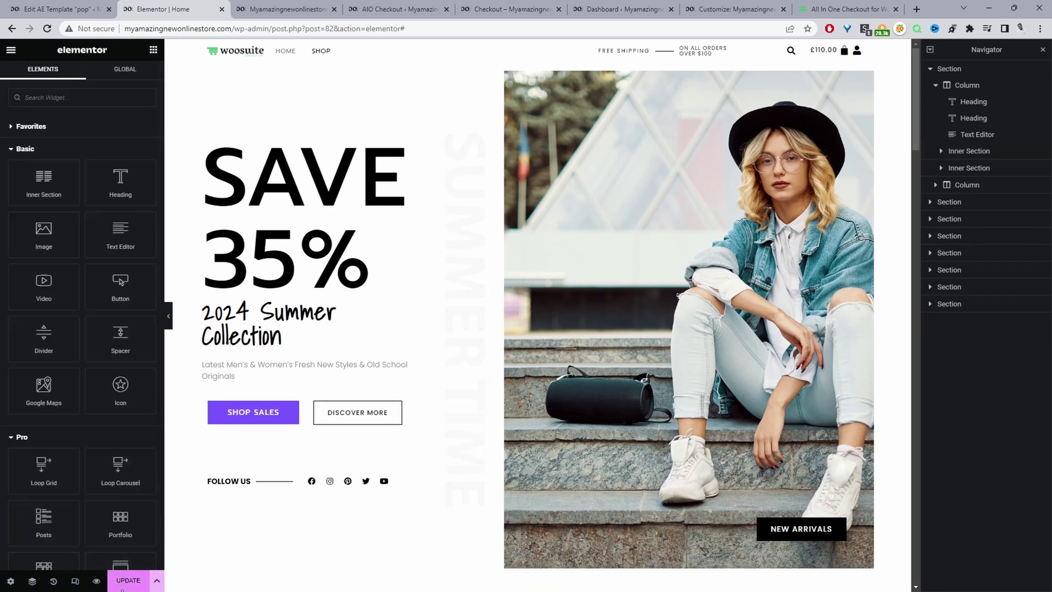
Save the Home page and switch to the live storefront tab.
click(123, 583)
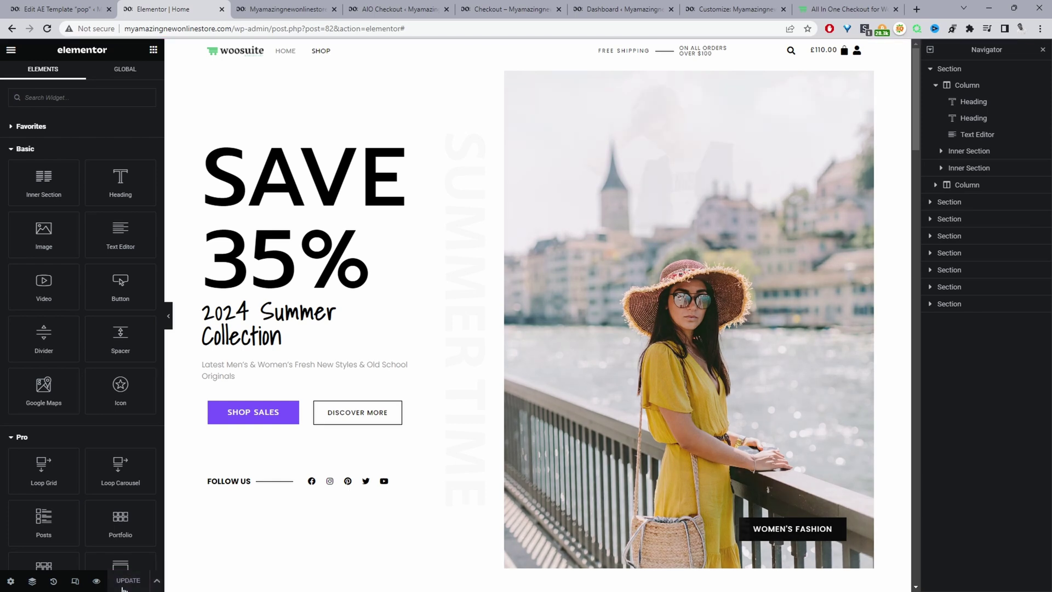
key(ctrl+Tab)
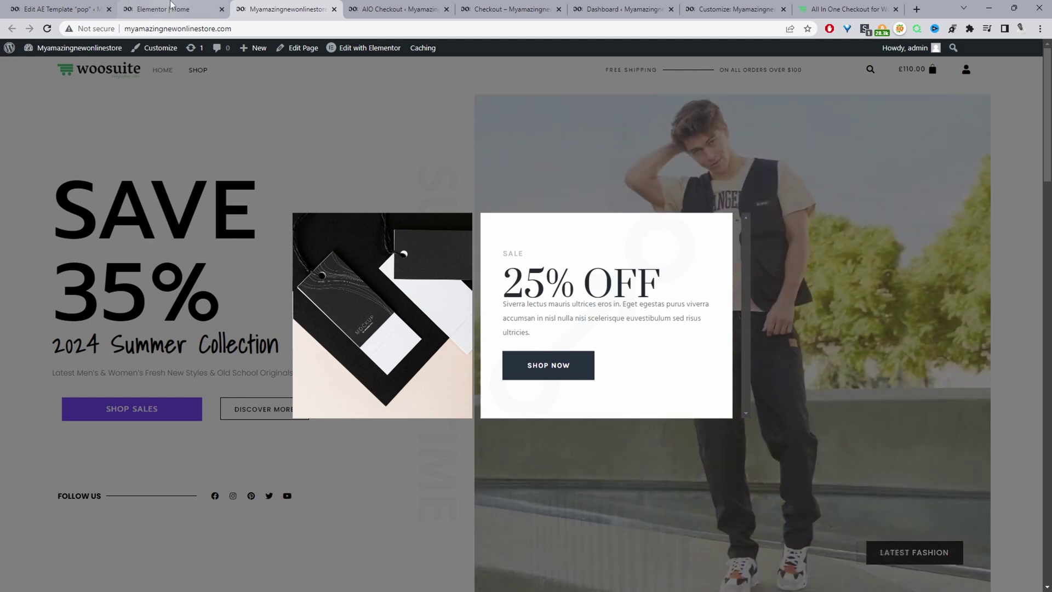
Close the 25% OFF popup and open the site's WordPress dashboard in a new tab.
click(361, 149)
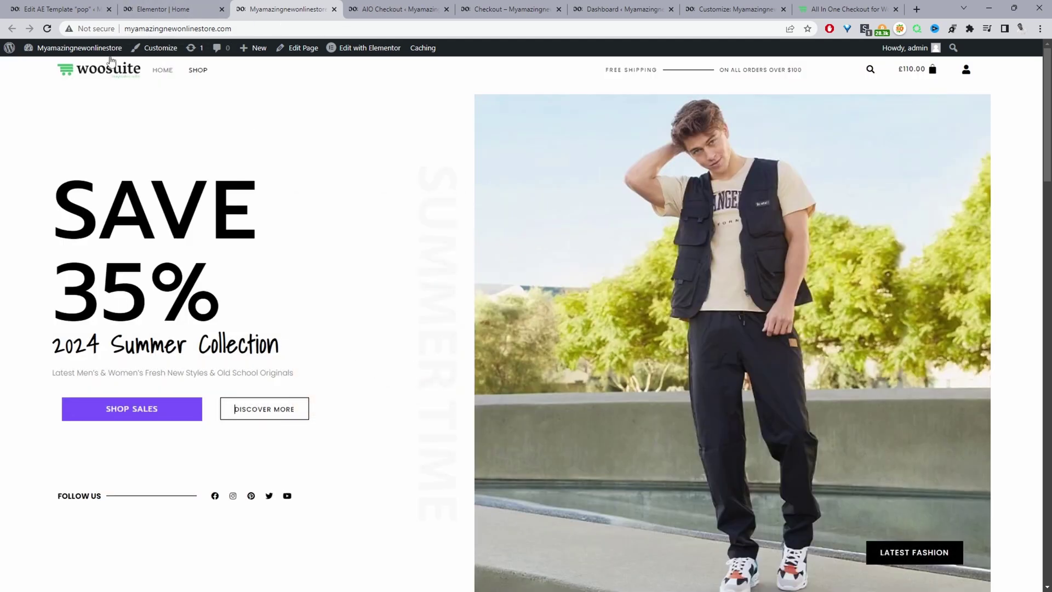
mouse_move(77, 49)
middle_click(71, 68)
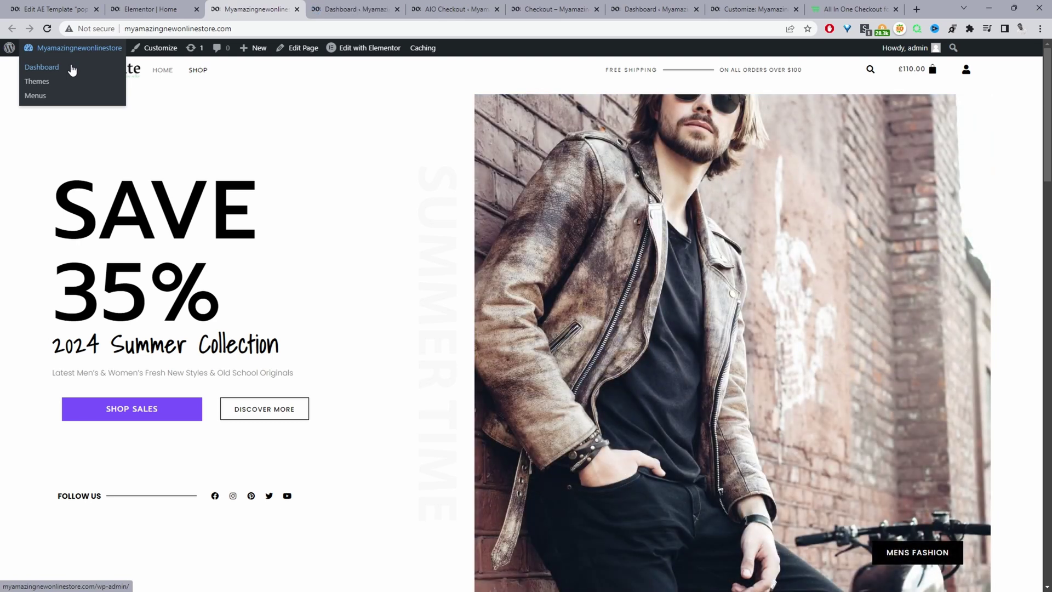
click(337, 8)
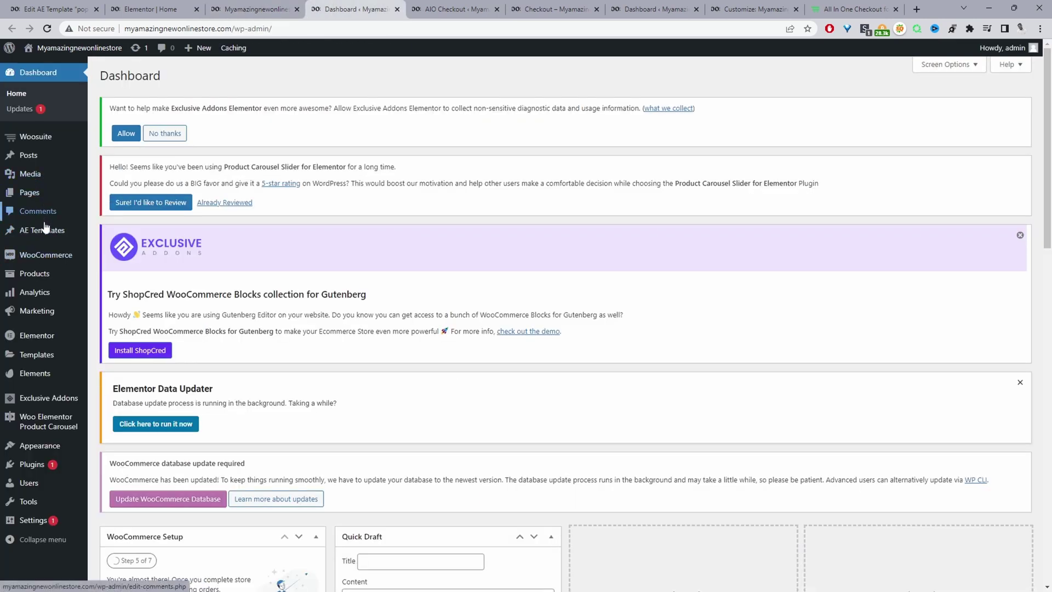
Go to the AE Templates list and find the pop template.
mouse_move(82, 242)
click(124, 235)
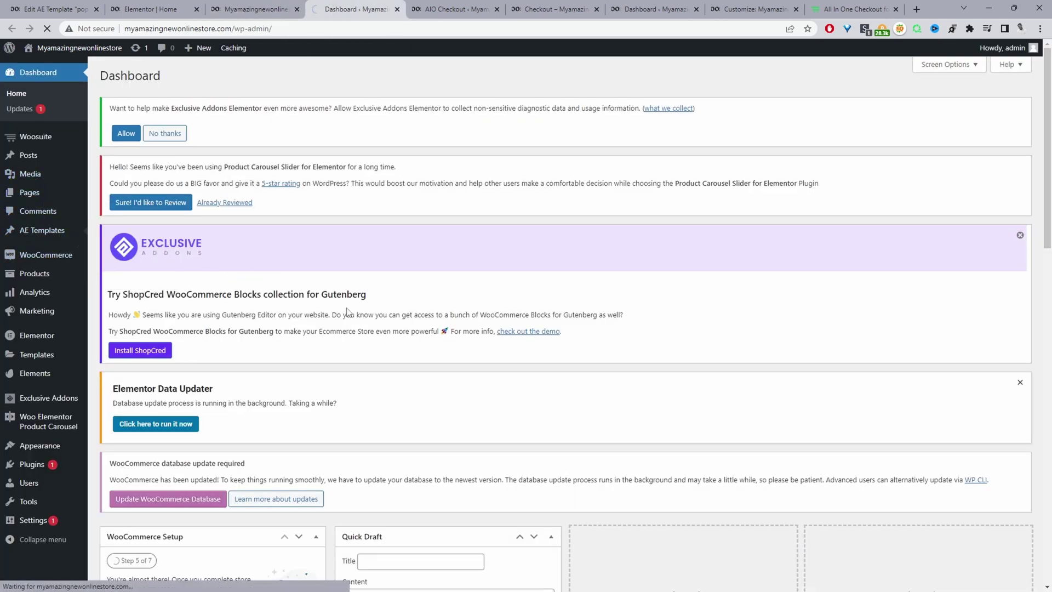
scroll(291, 312, down, 2)
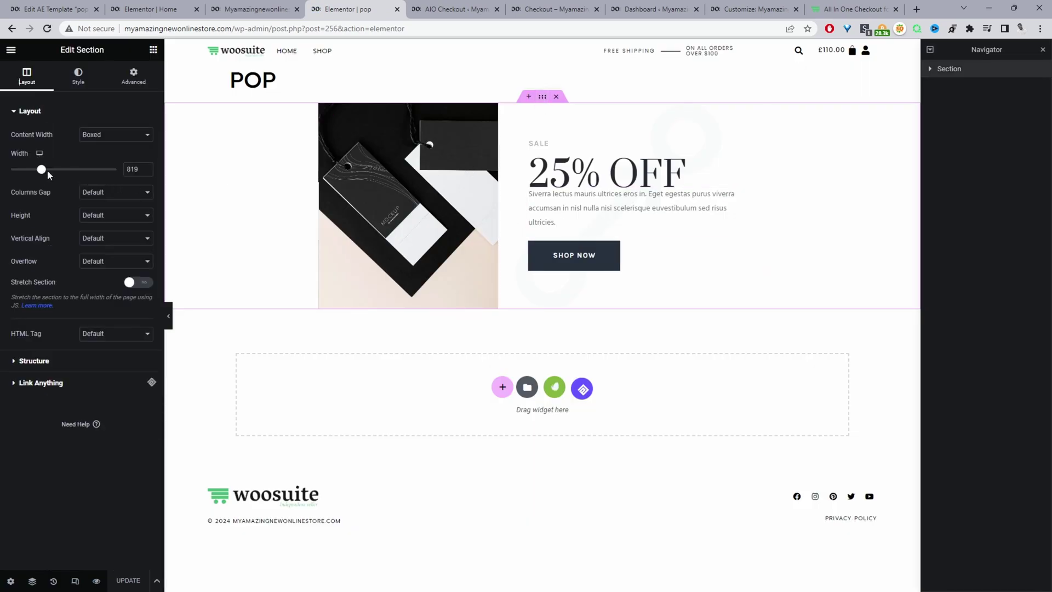
Clear the pop template section's custom width back to default and save the template.
drag(41, 175, 25, 174)
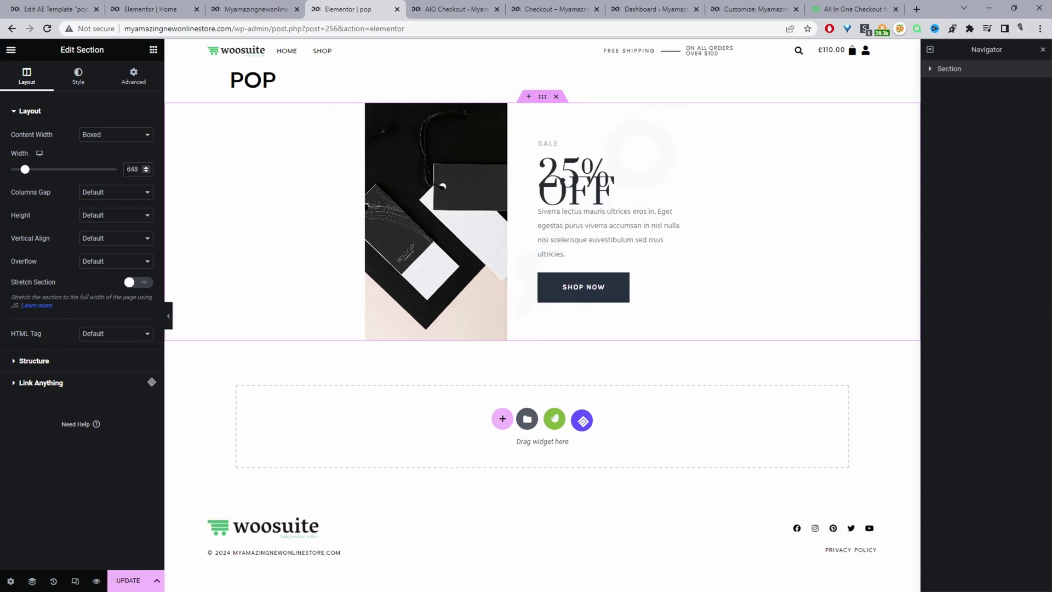
key(BackSpace)
key(BackSpace)
key(BackSpace)
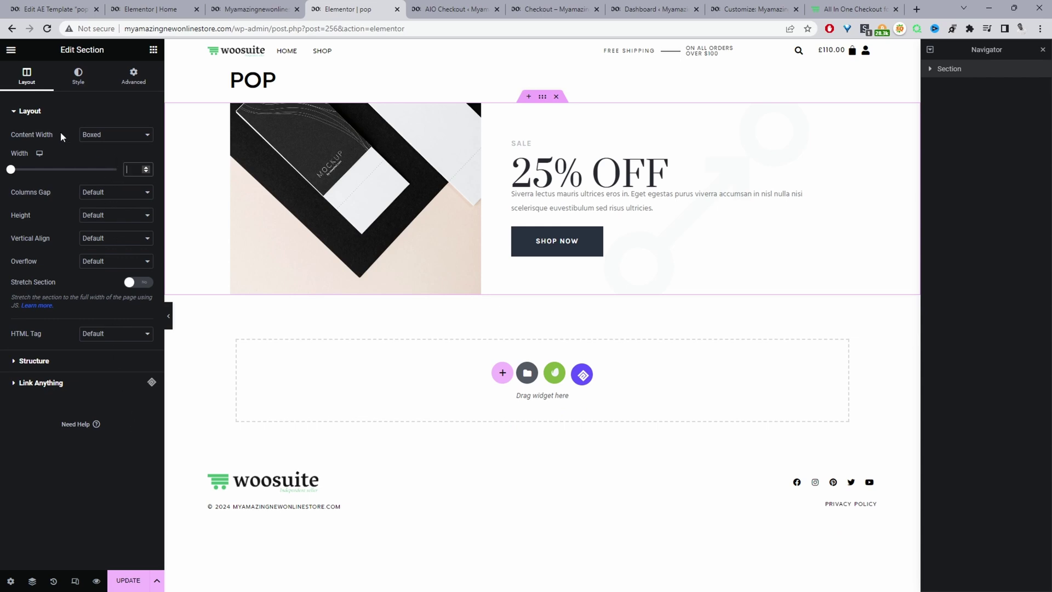
click(116, 581)
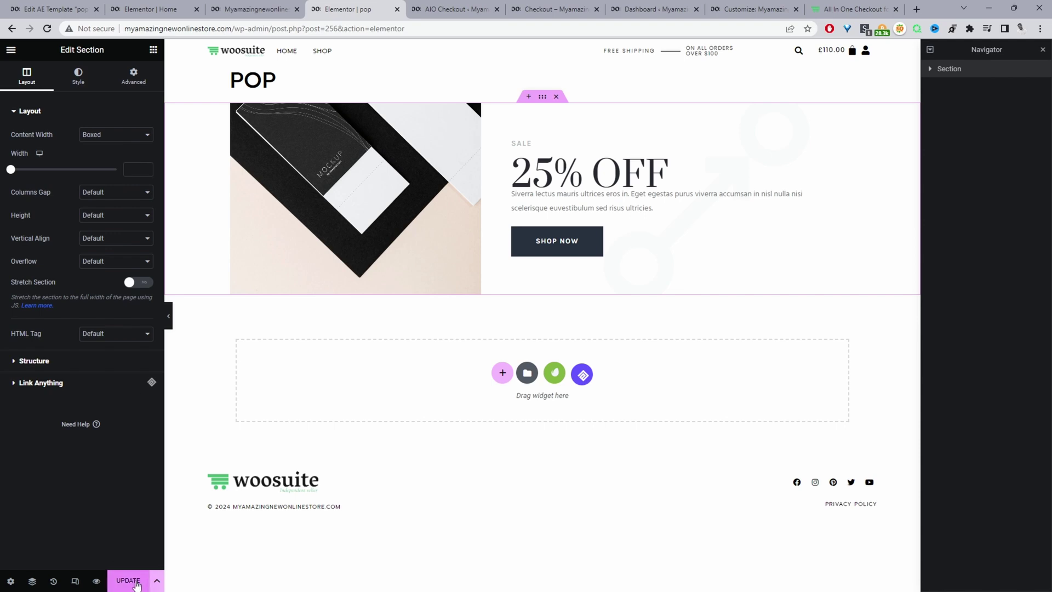
Reload the storefront to view the popup, then set the section width to 700 and save.
key(ctrl+shift+Tab)
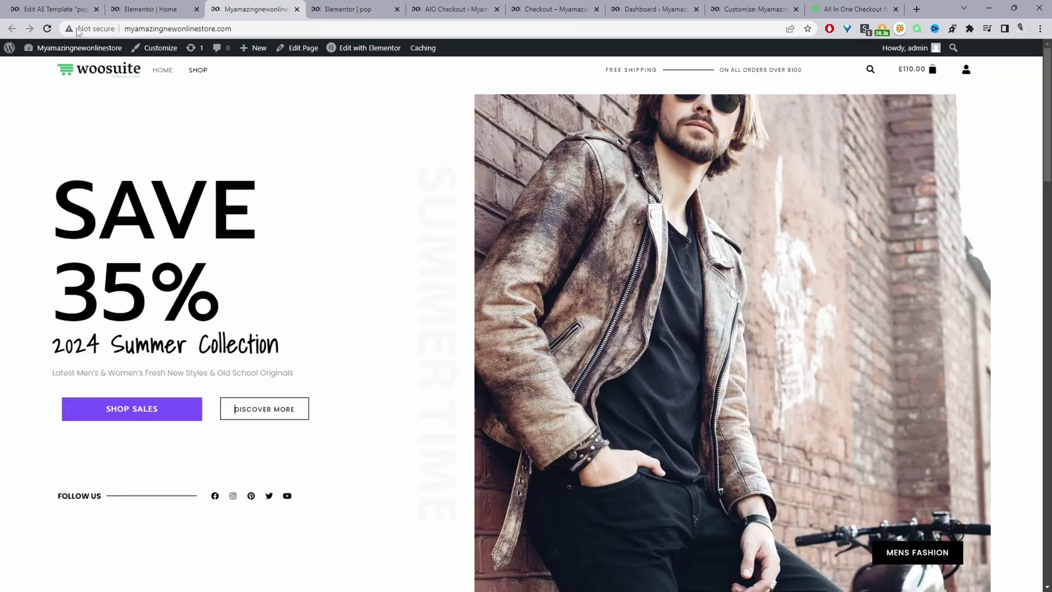
click(53, 31)
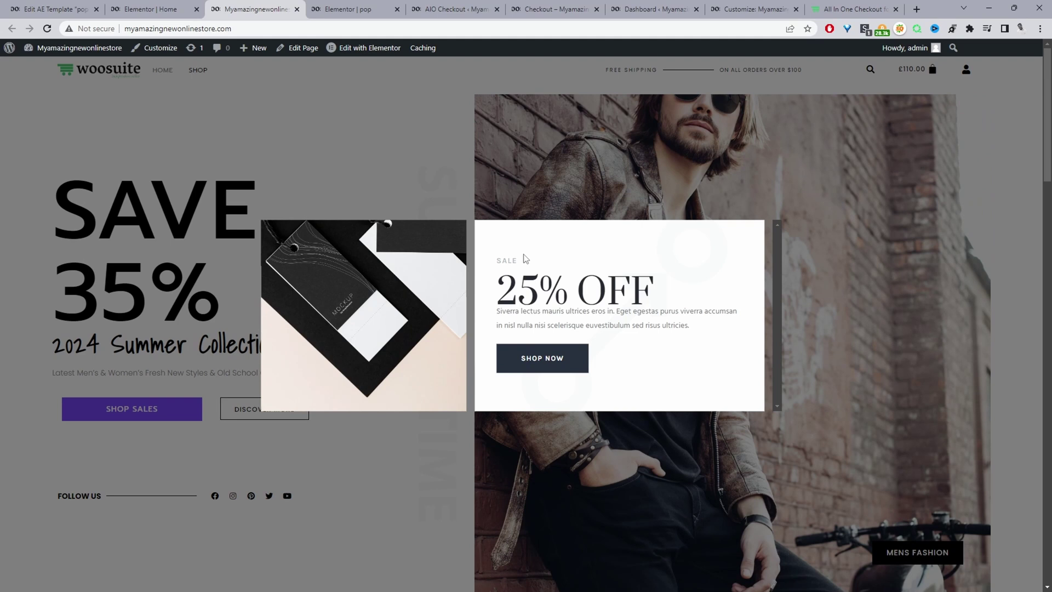
key(ctrl+Tab)
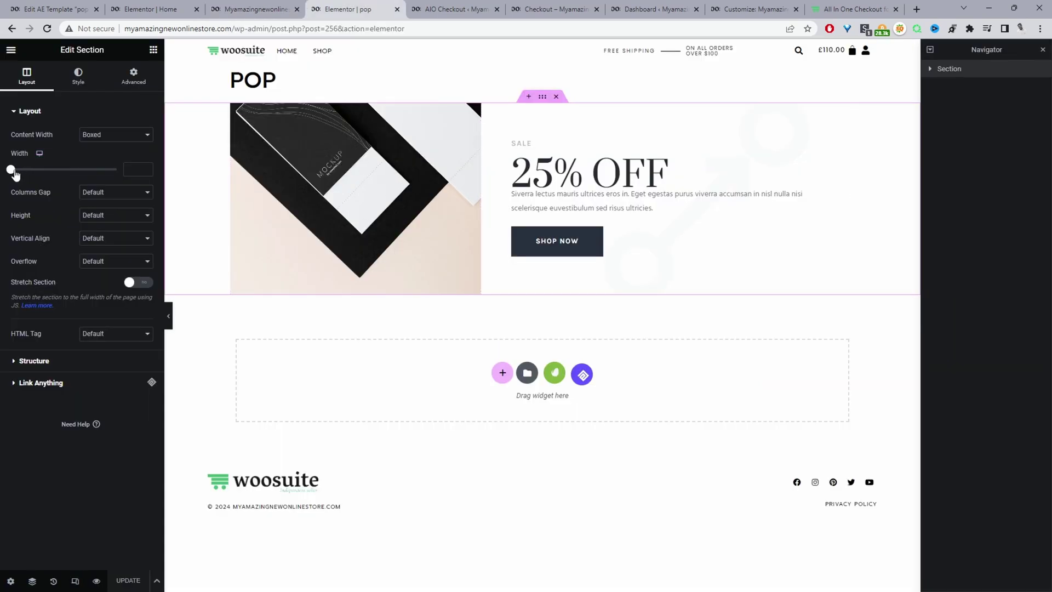
mouse_move(11, 170)
mouse_down()
mouse_move(46, 170)
mouse_move(30, 170)
mouse_up()
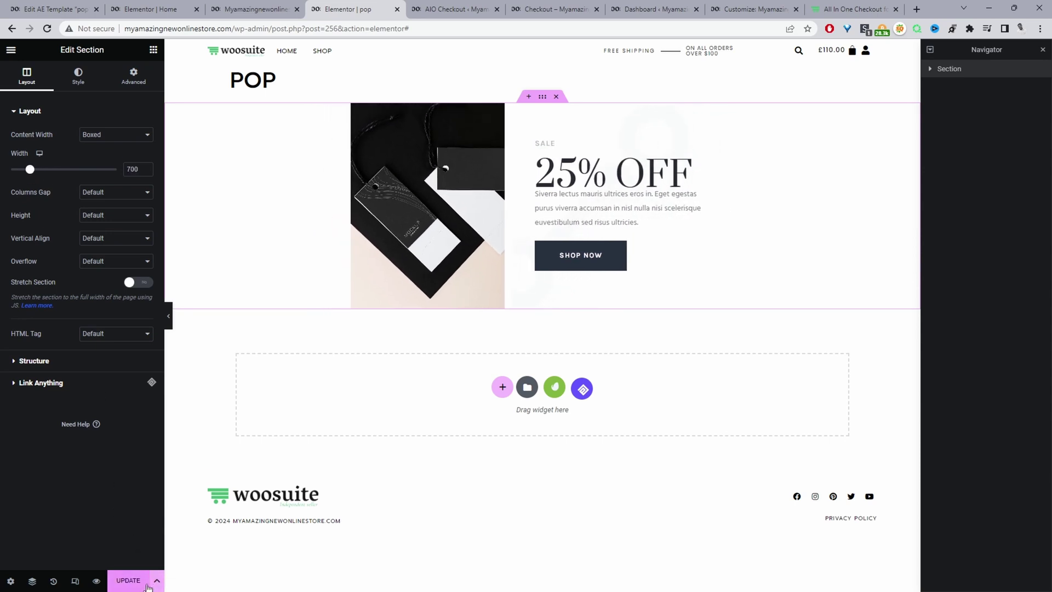
click(146, 583)
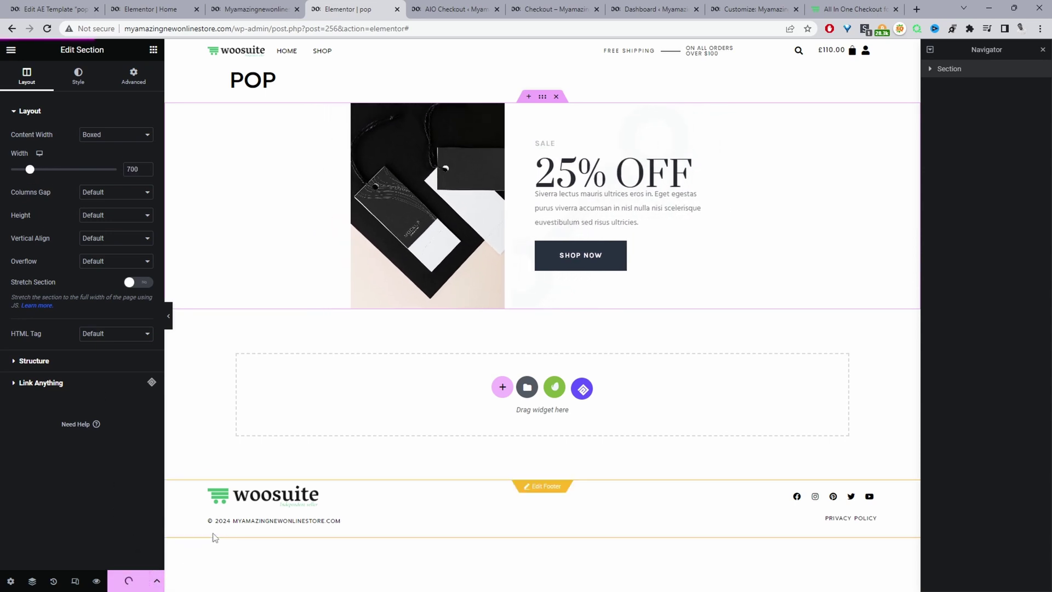
Reload the live storefront tab to check the narrower 25% OFF popup.
click(274, 9)
click(46, 29)
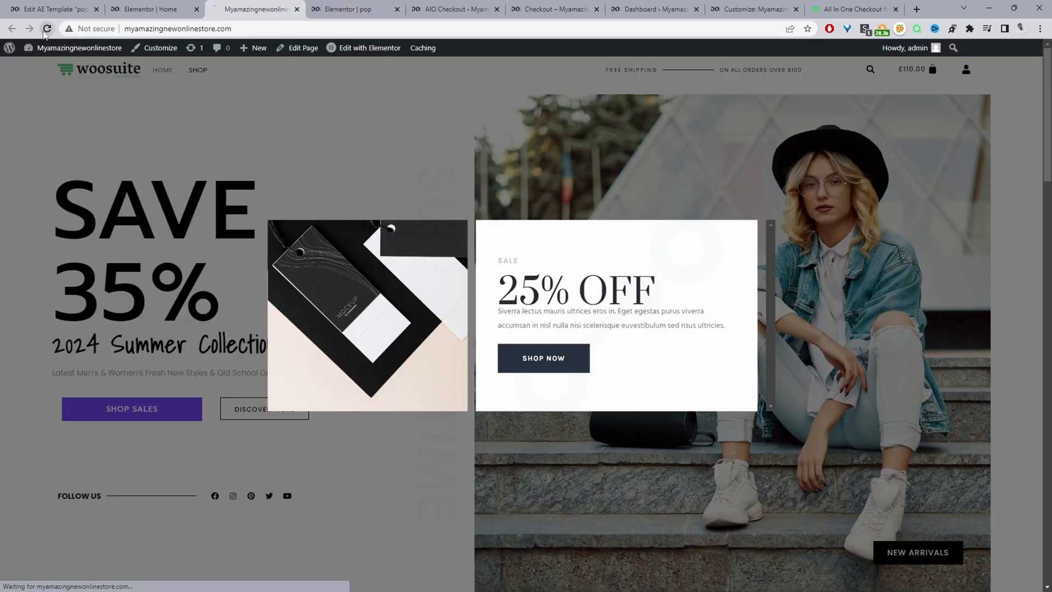